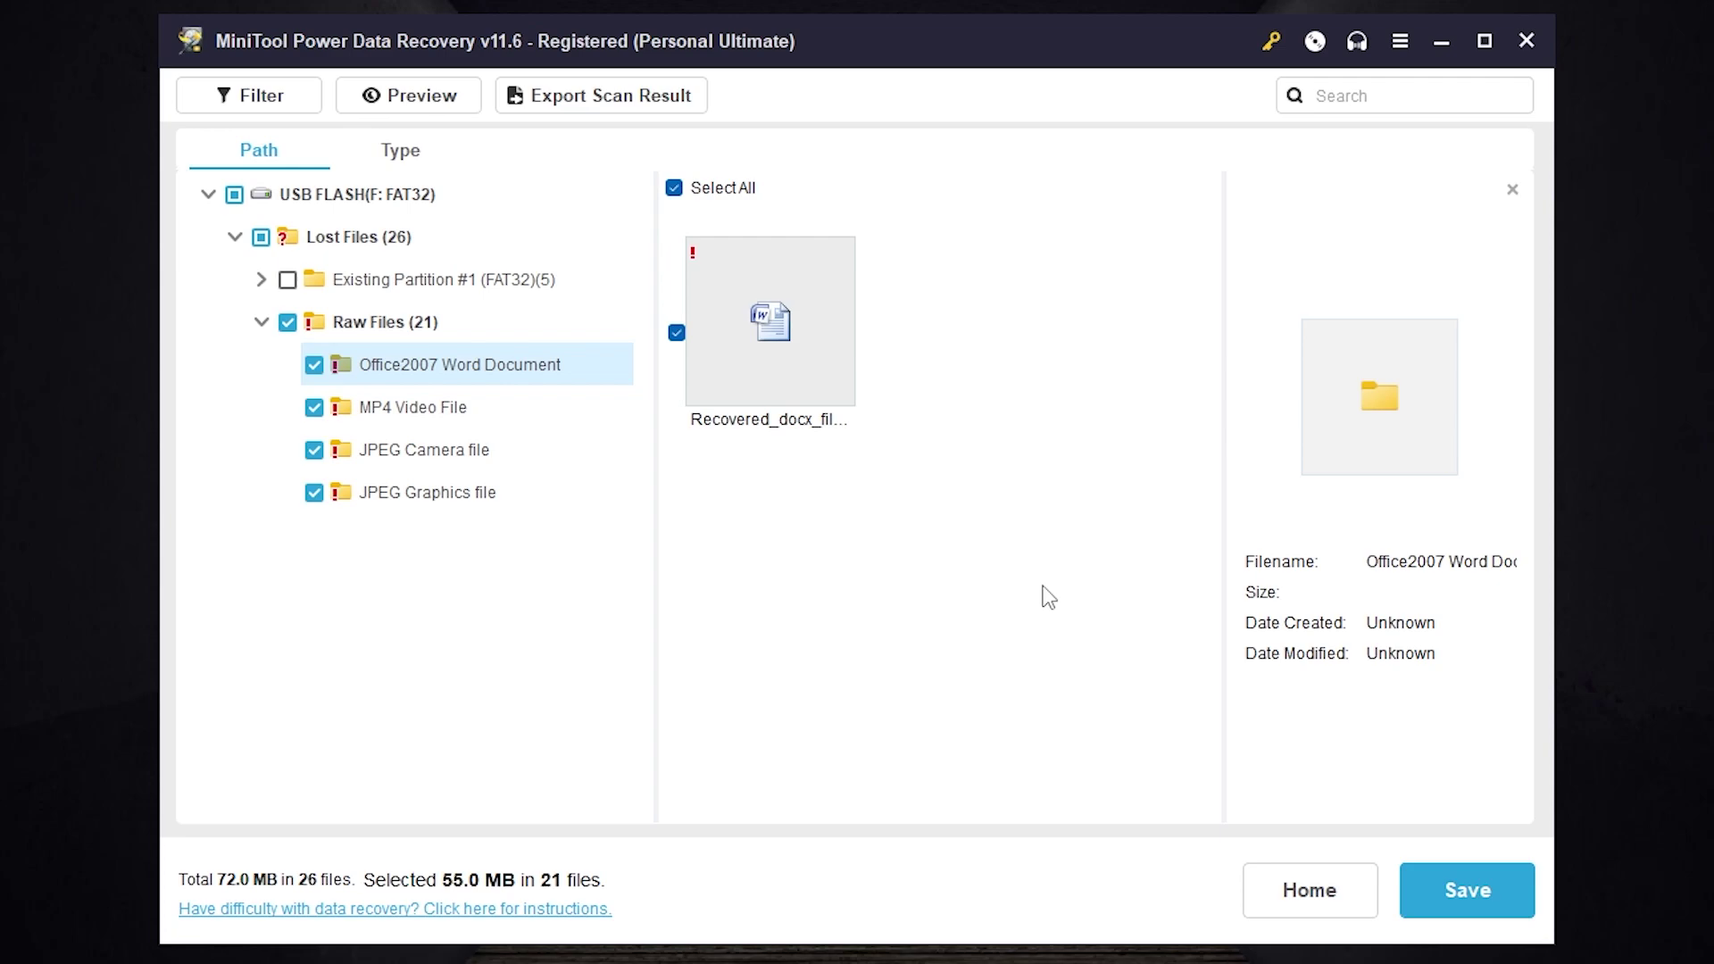
# Clear the USB FLASH root checkbox so no recovered file remains selected
pyautogui.click(287, 321)
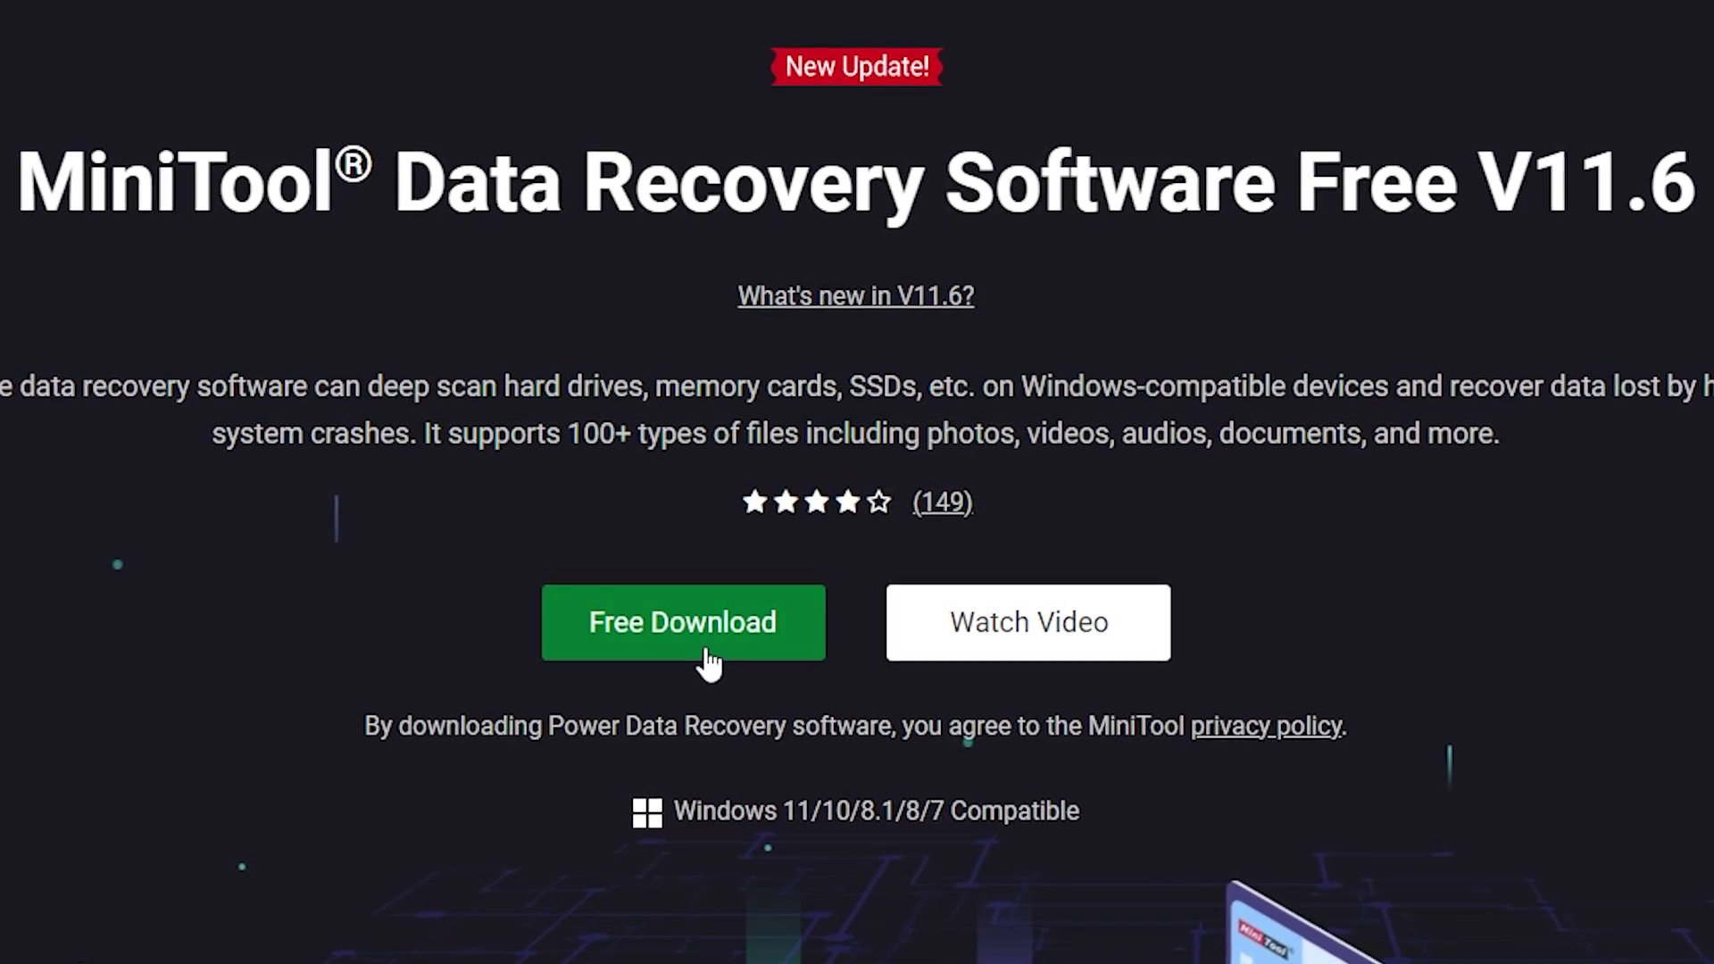
# Download the free Power Data Recovery installer and keep English as its setup language
pyautogui.click(807, 662)
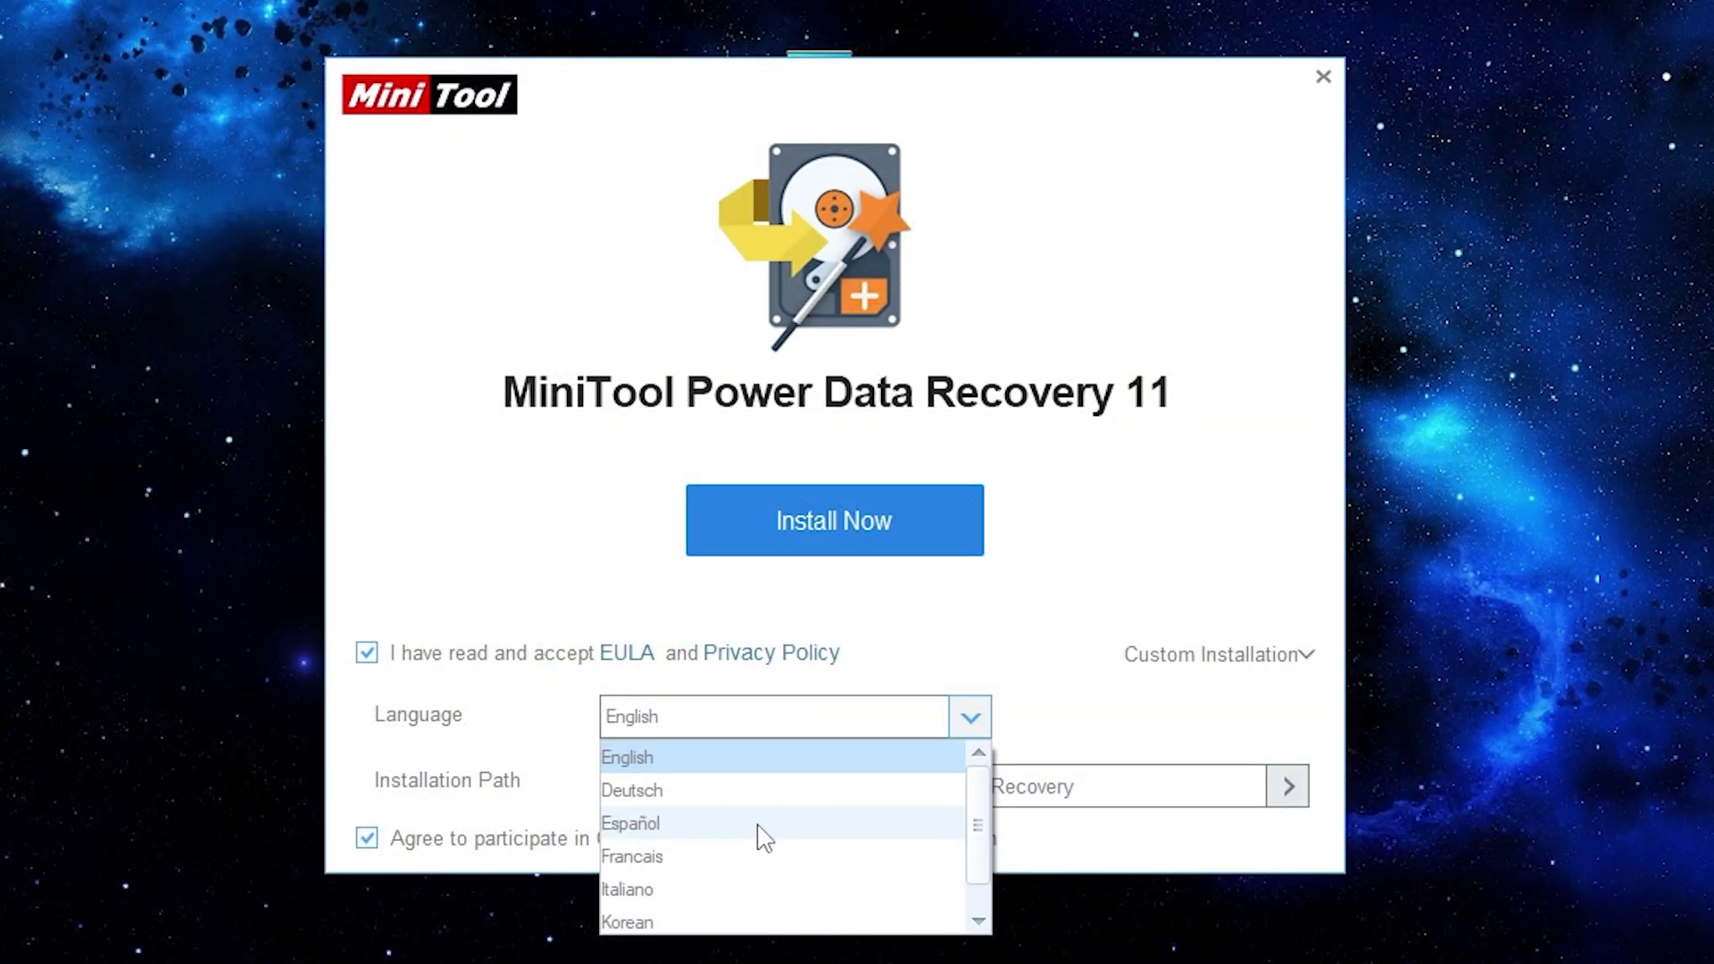
pyautogui.click(1262, 802)
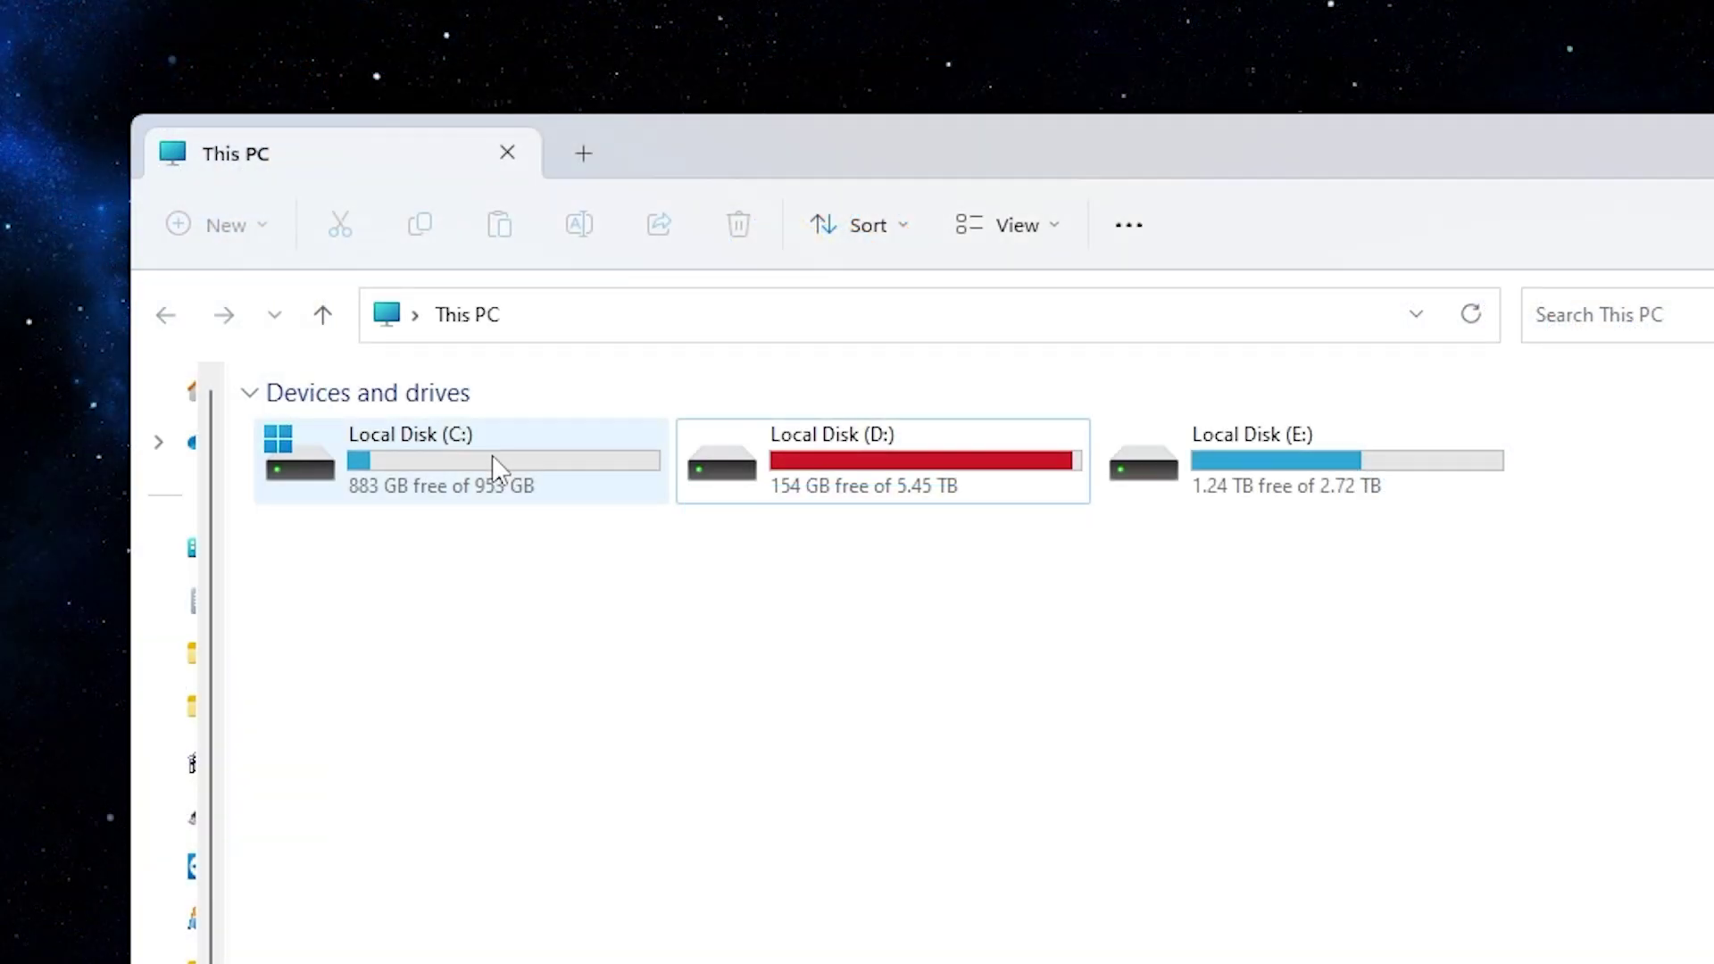
pyautogui.click(491, 455)
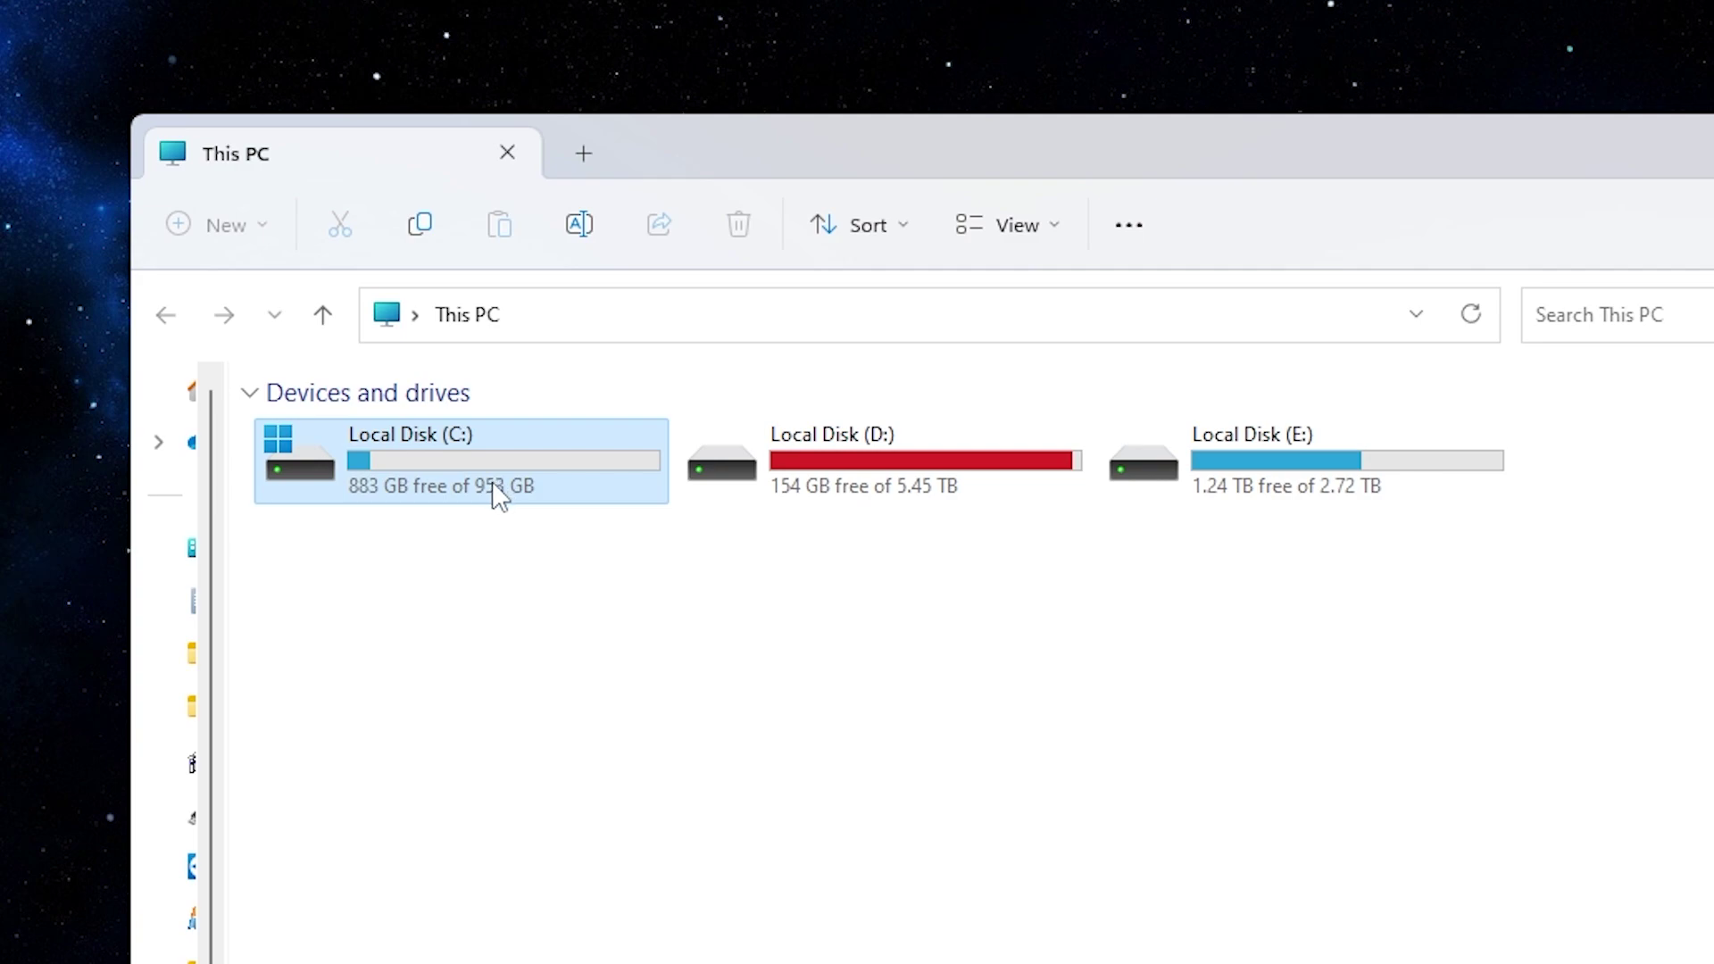
pyautogui.click(714, 526)
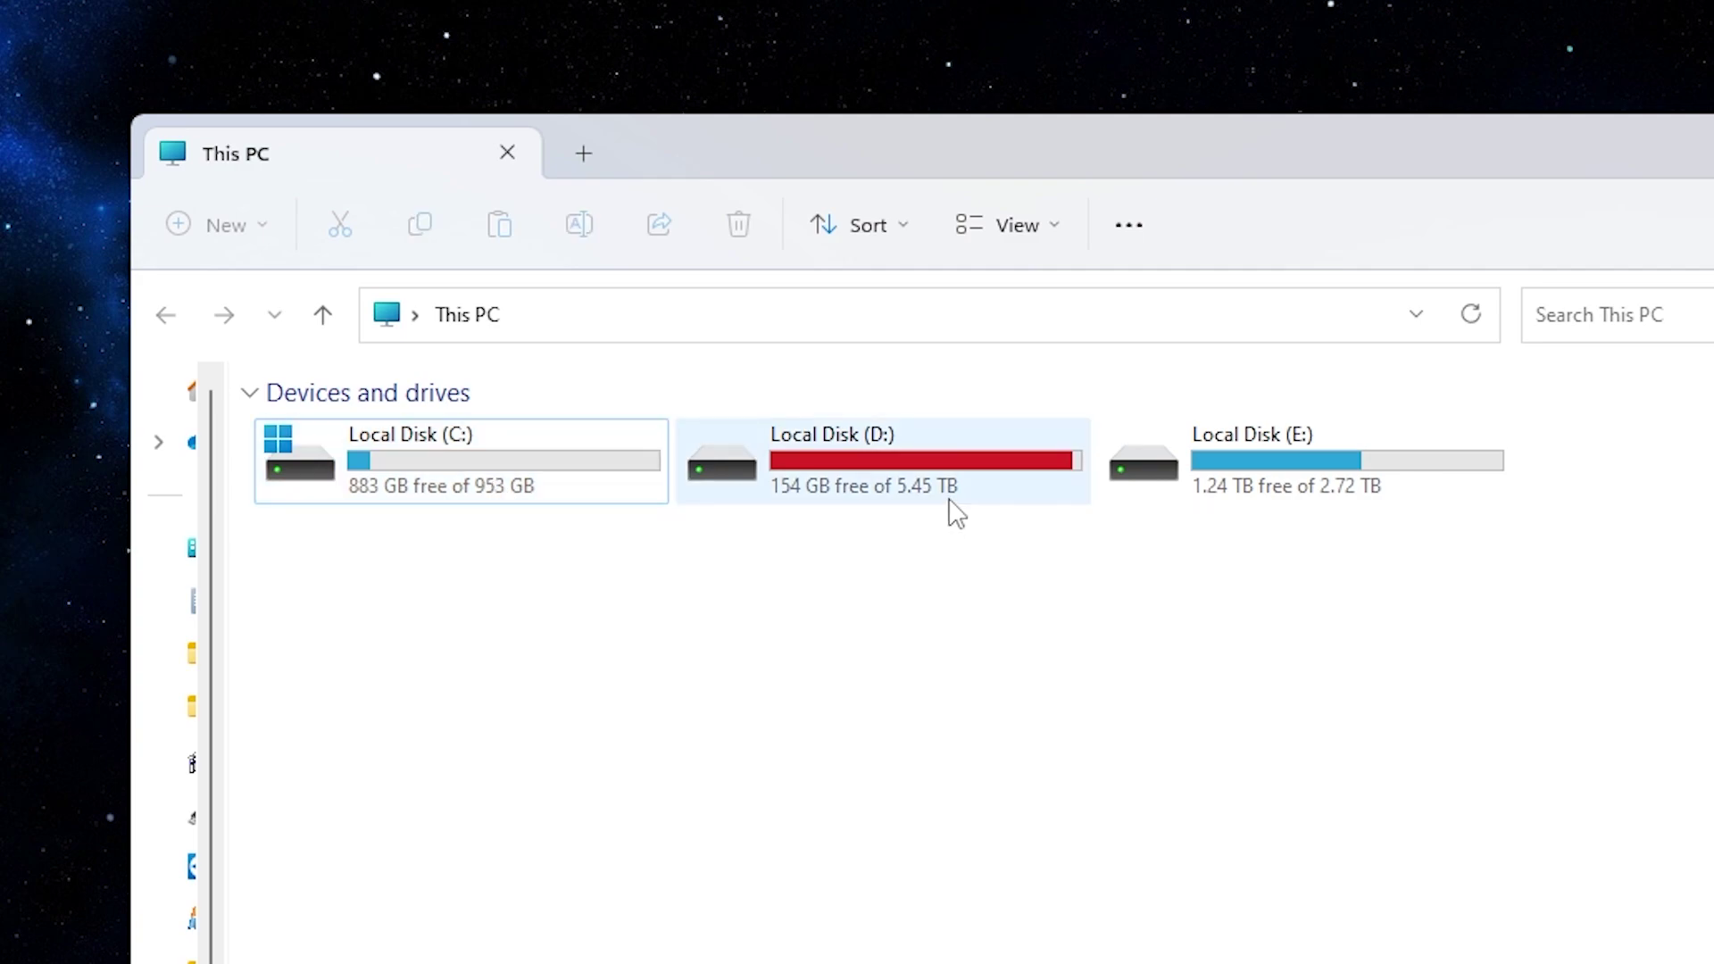
pyautogui.click(949, 507)
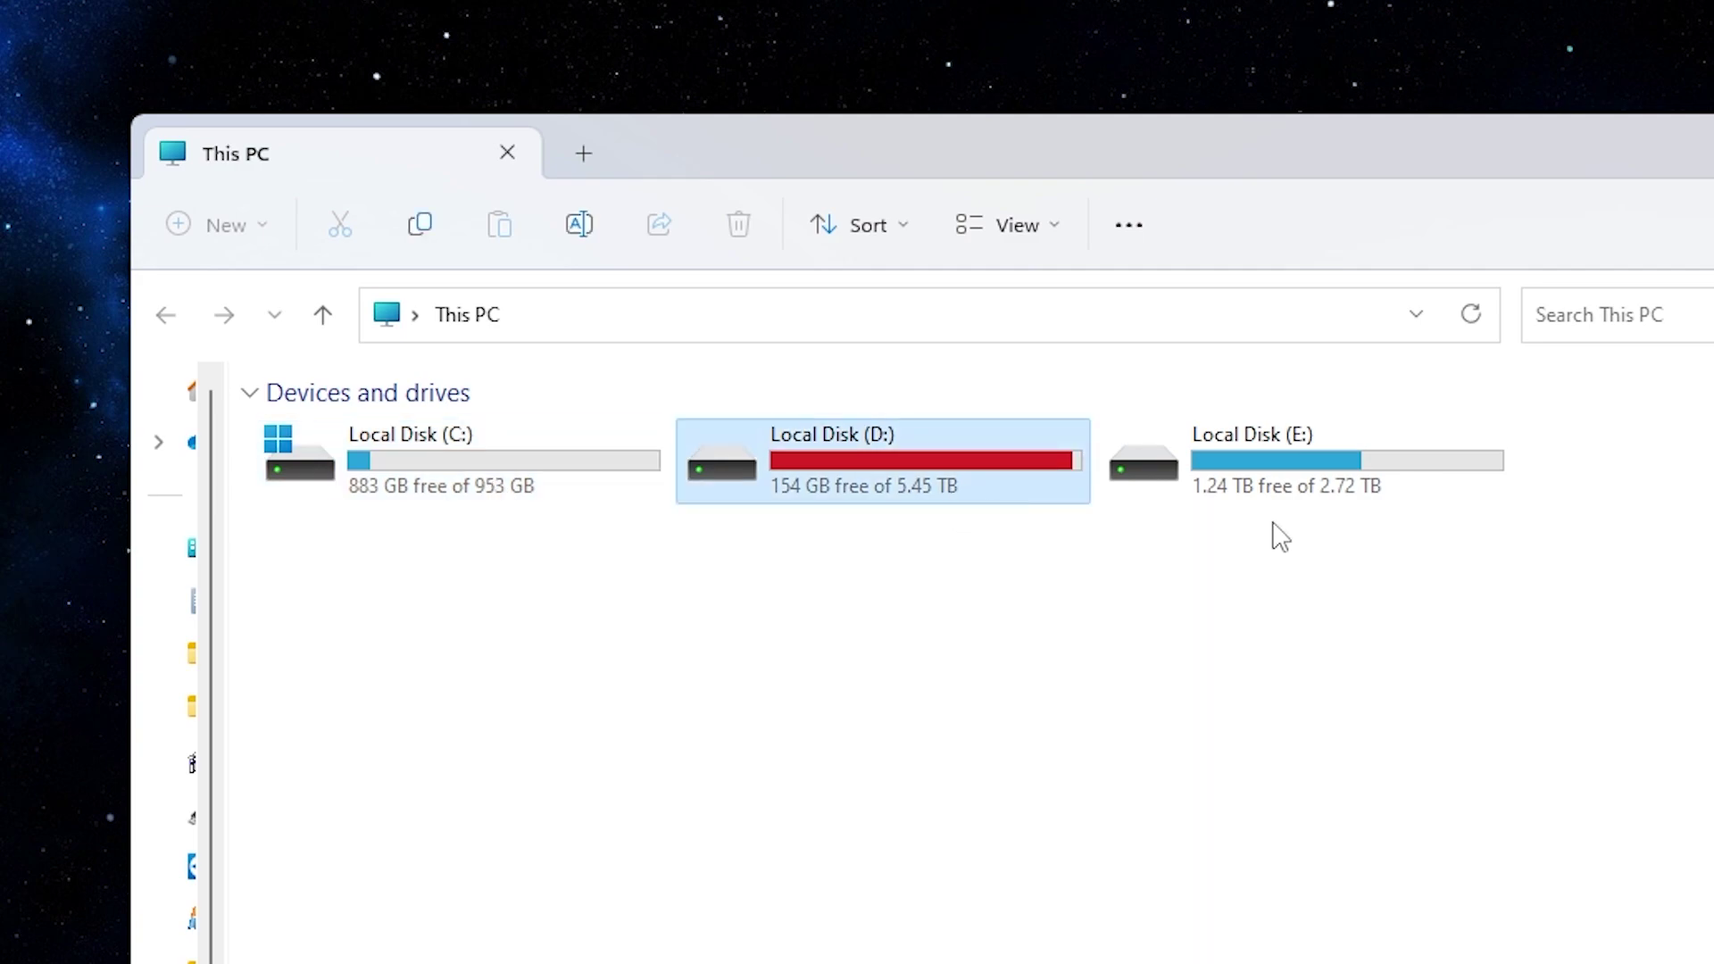
pyautogui.click(1308, 503)
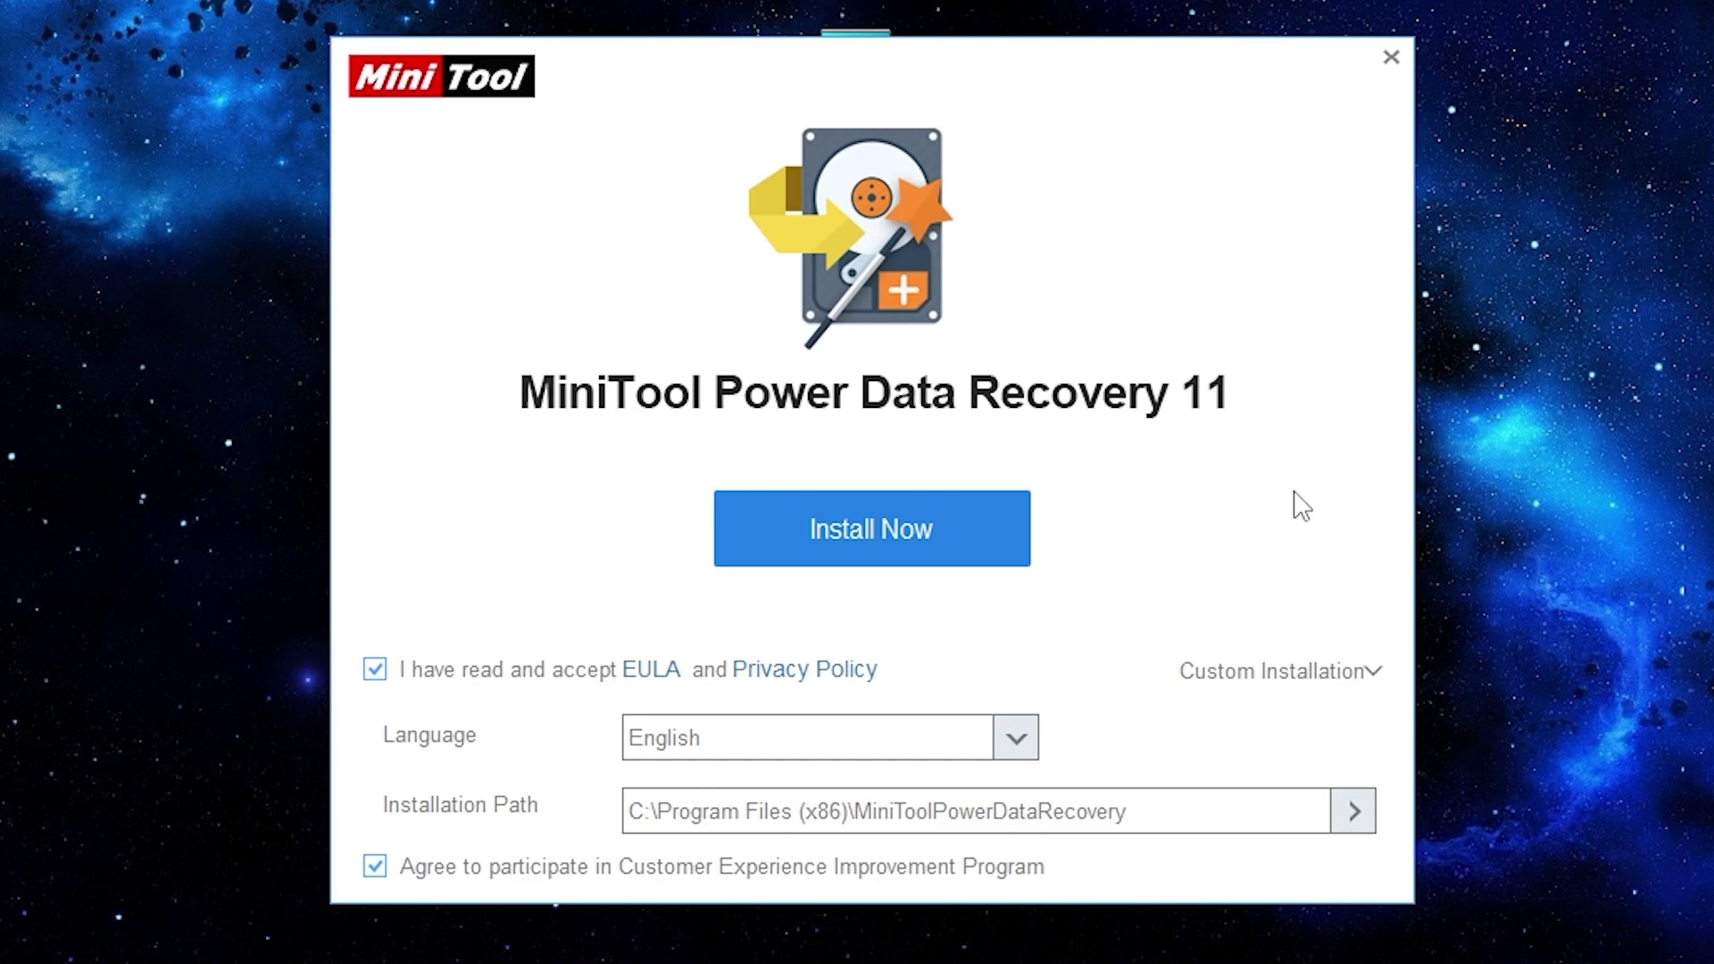
# Start the installation and accept the data-loss warning to proceed
pyautogui.click(900, 567)
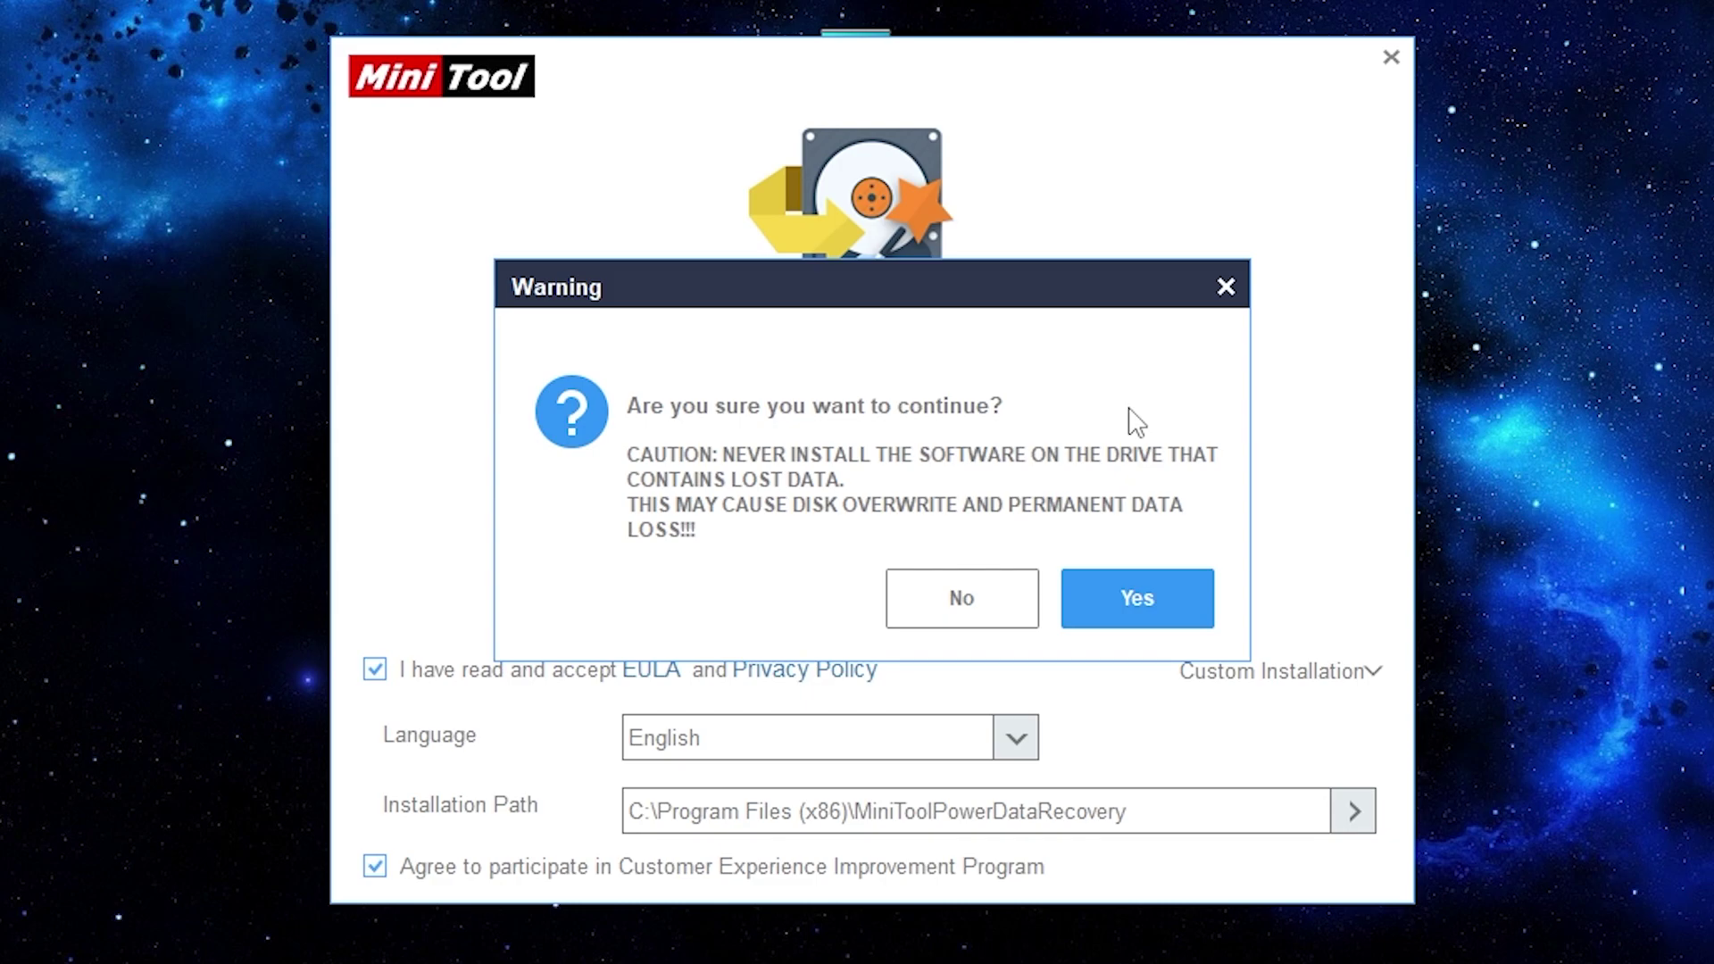
pyautogui.click(1146, 607)
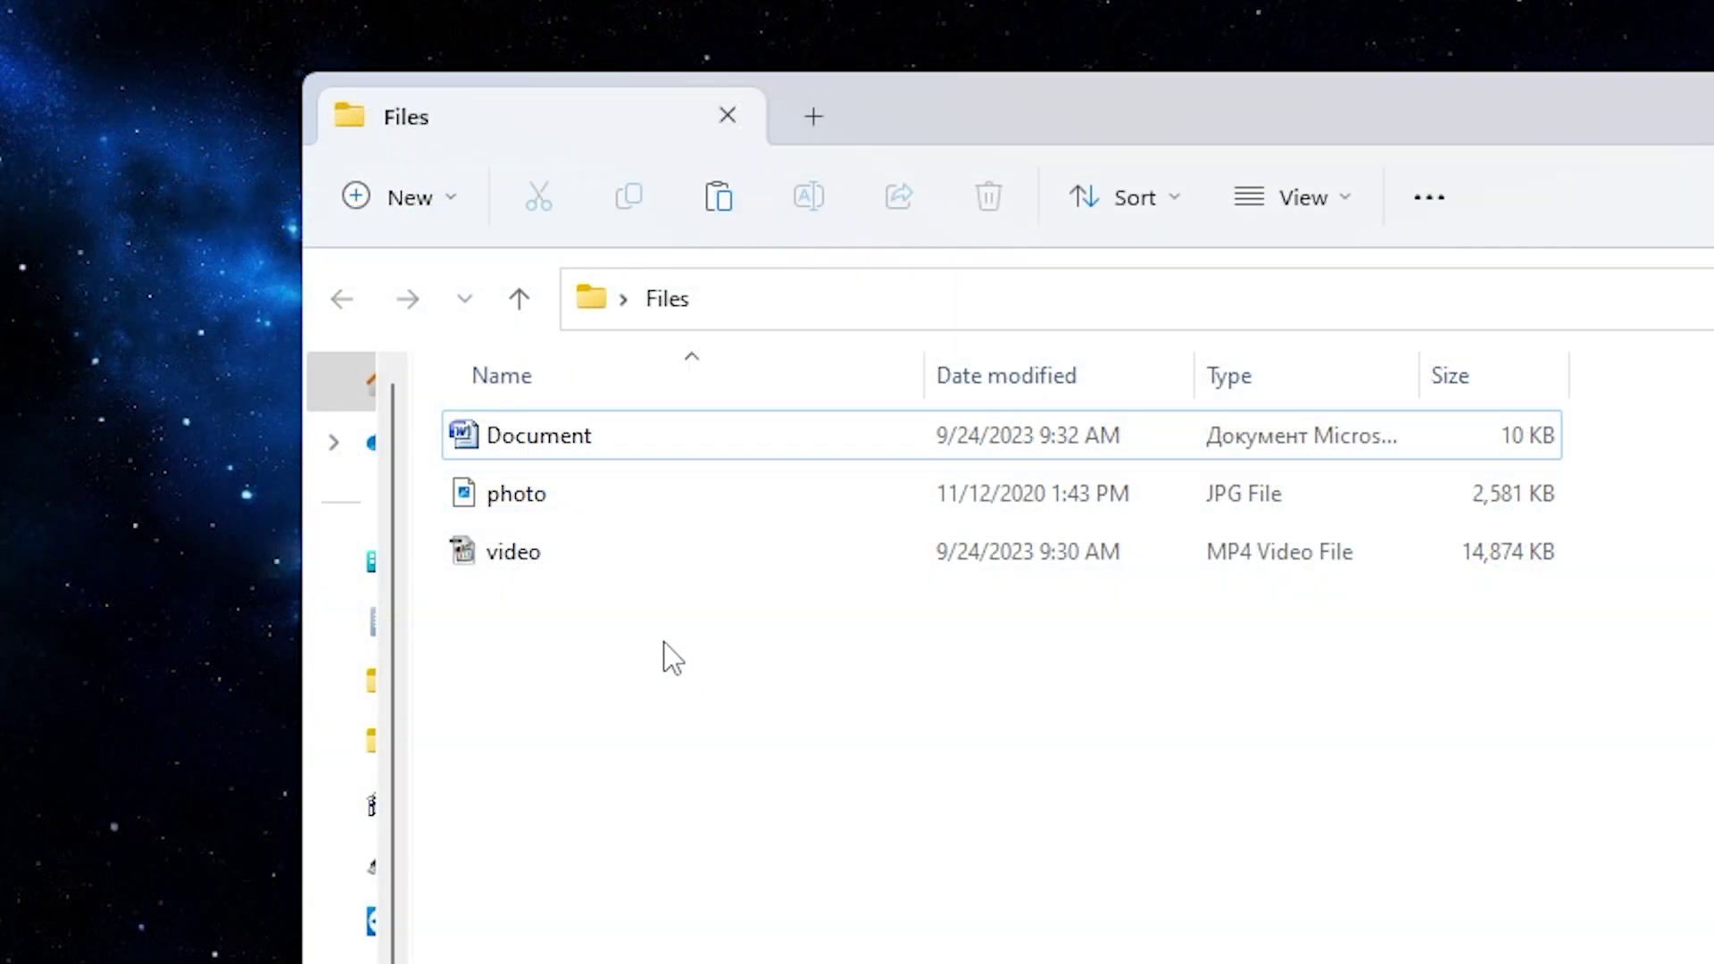
# Preview the Document, photo and video files, then copy all three onto USB FLASH (F:)
pyautogui.press('space')
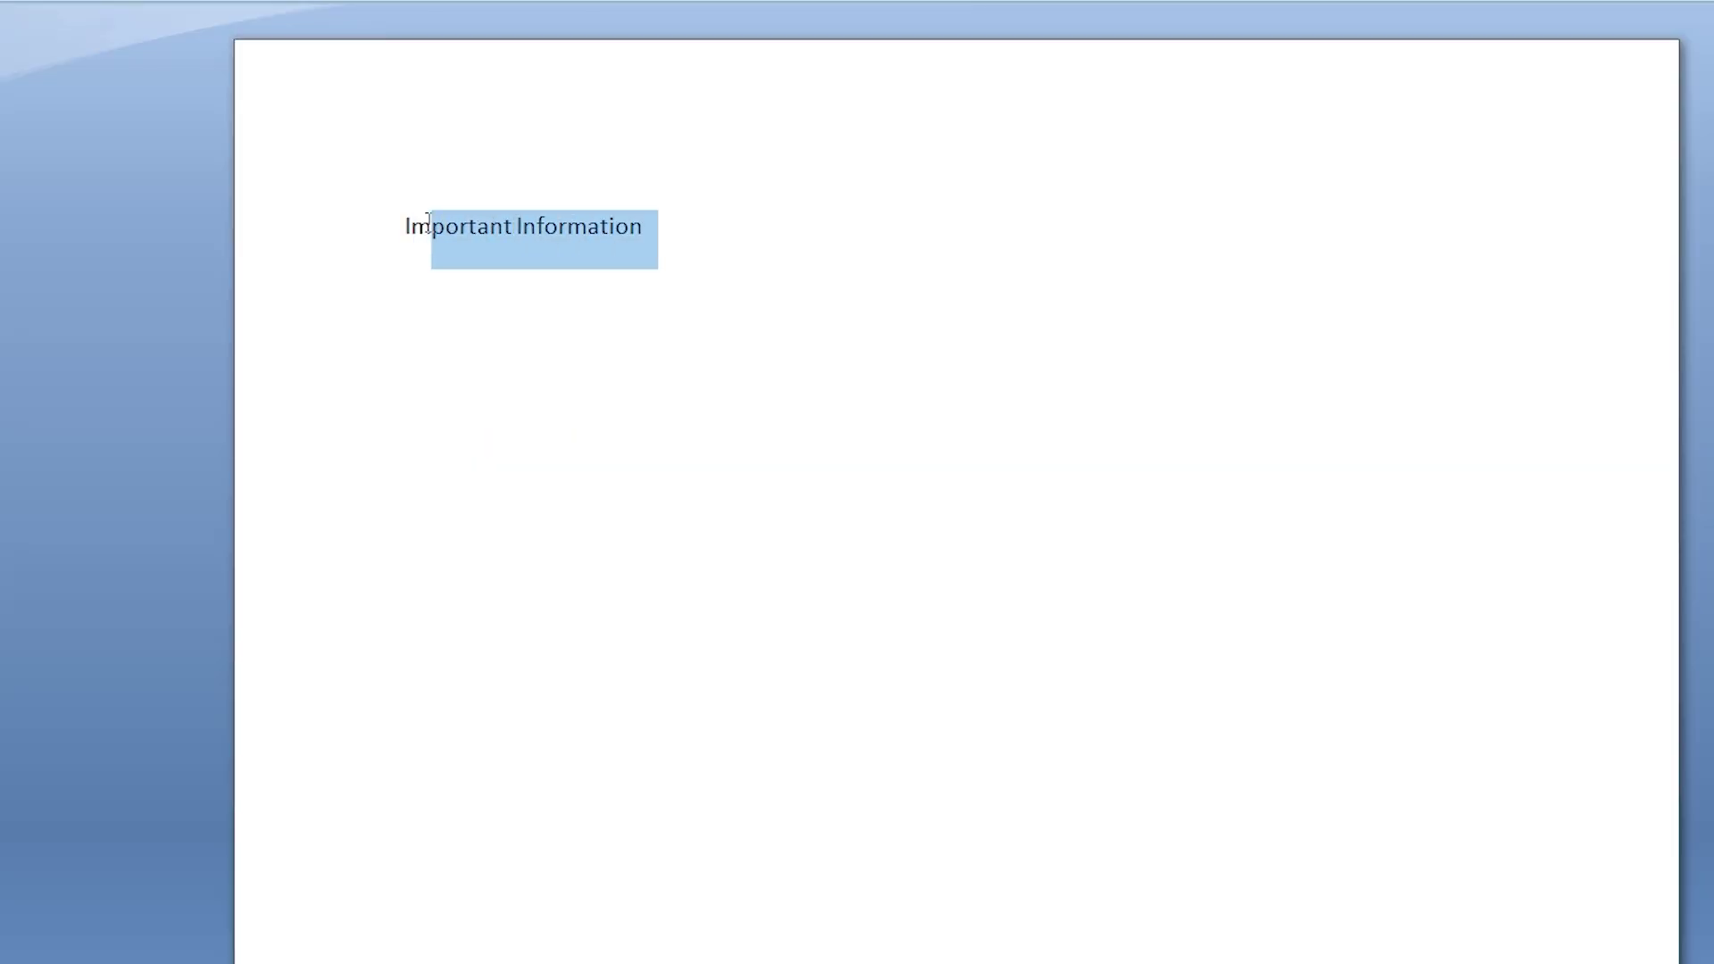
pyautogui.moveTo(428, 223); pyautogui.dragTo(722, 246)
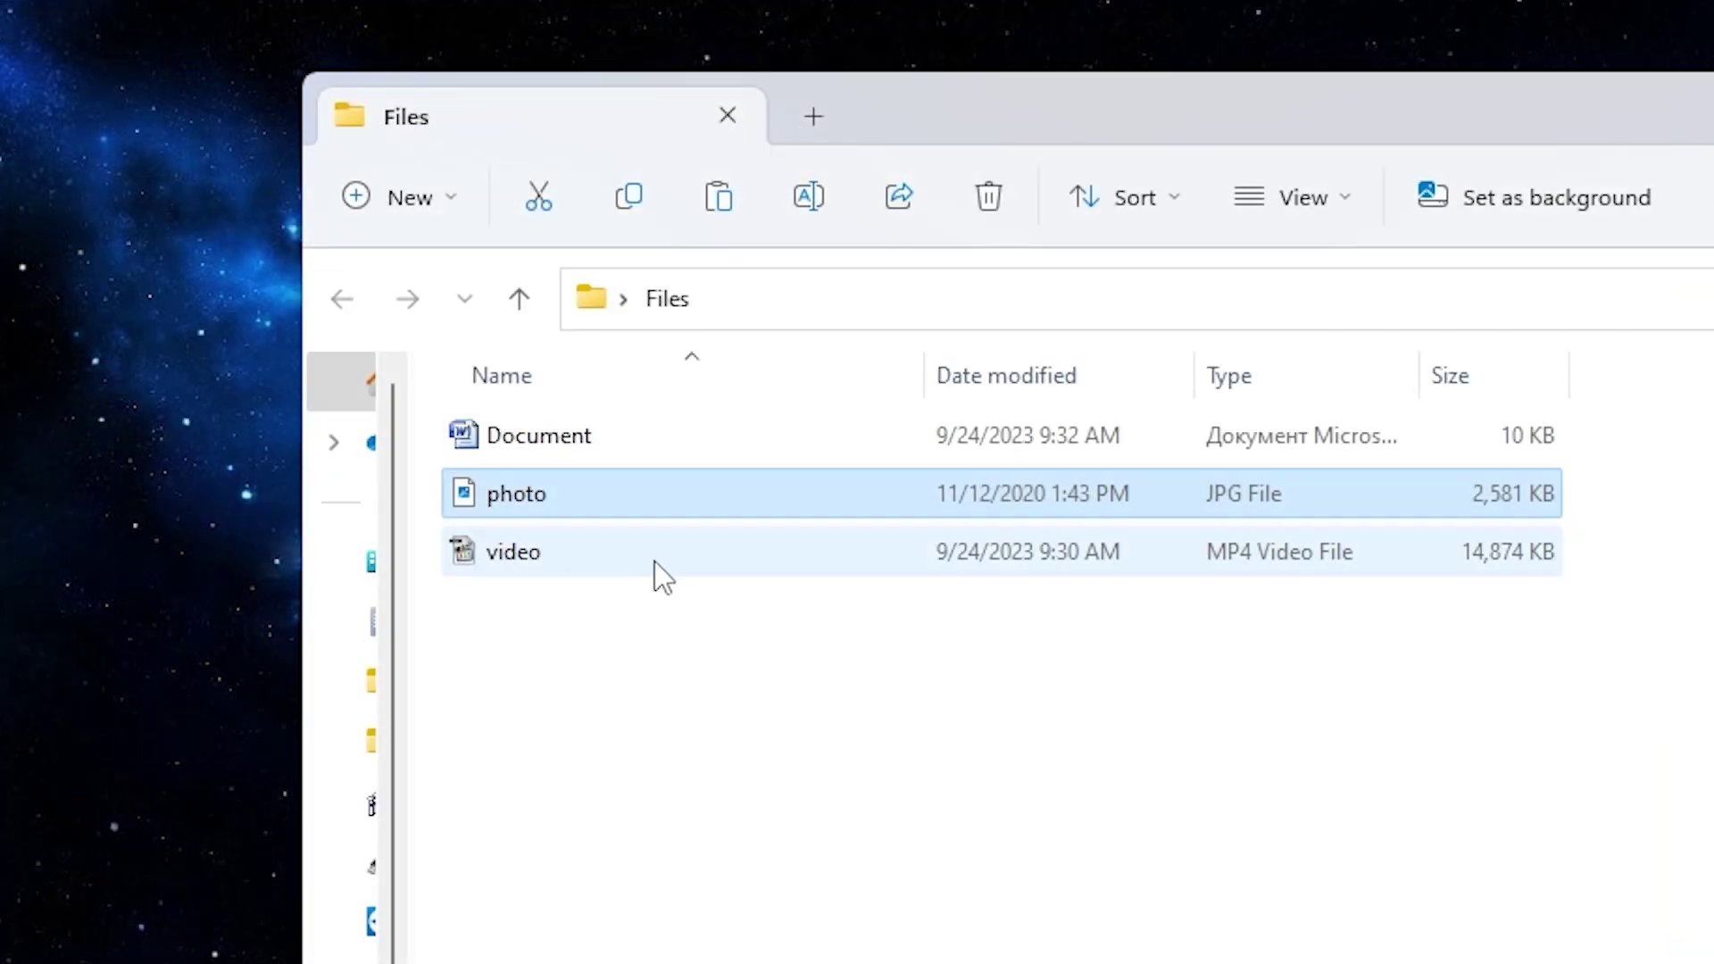
pyautogui.press('Return')
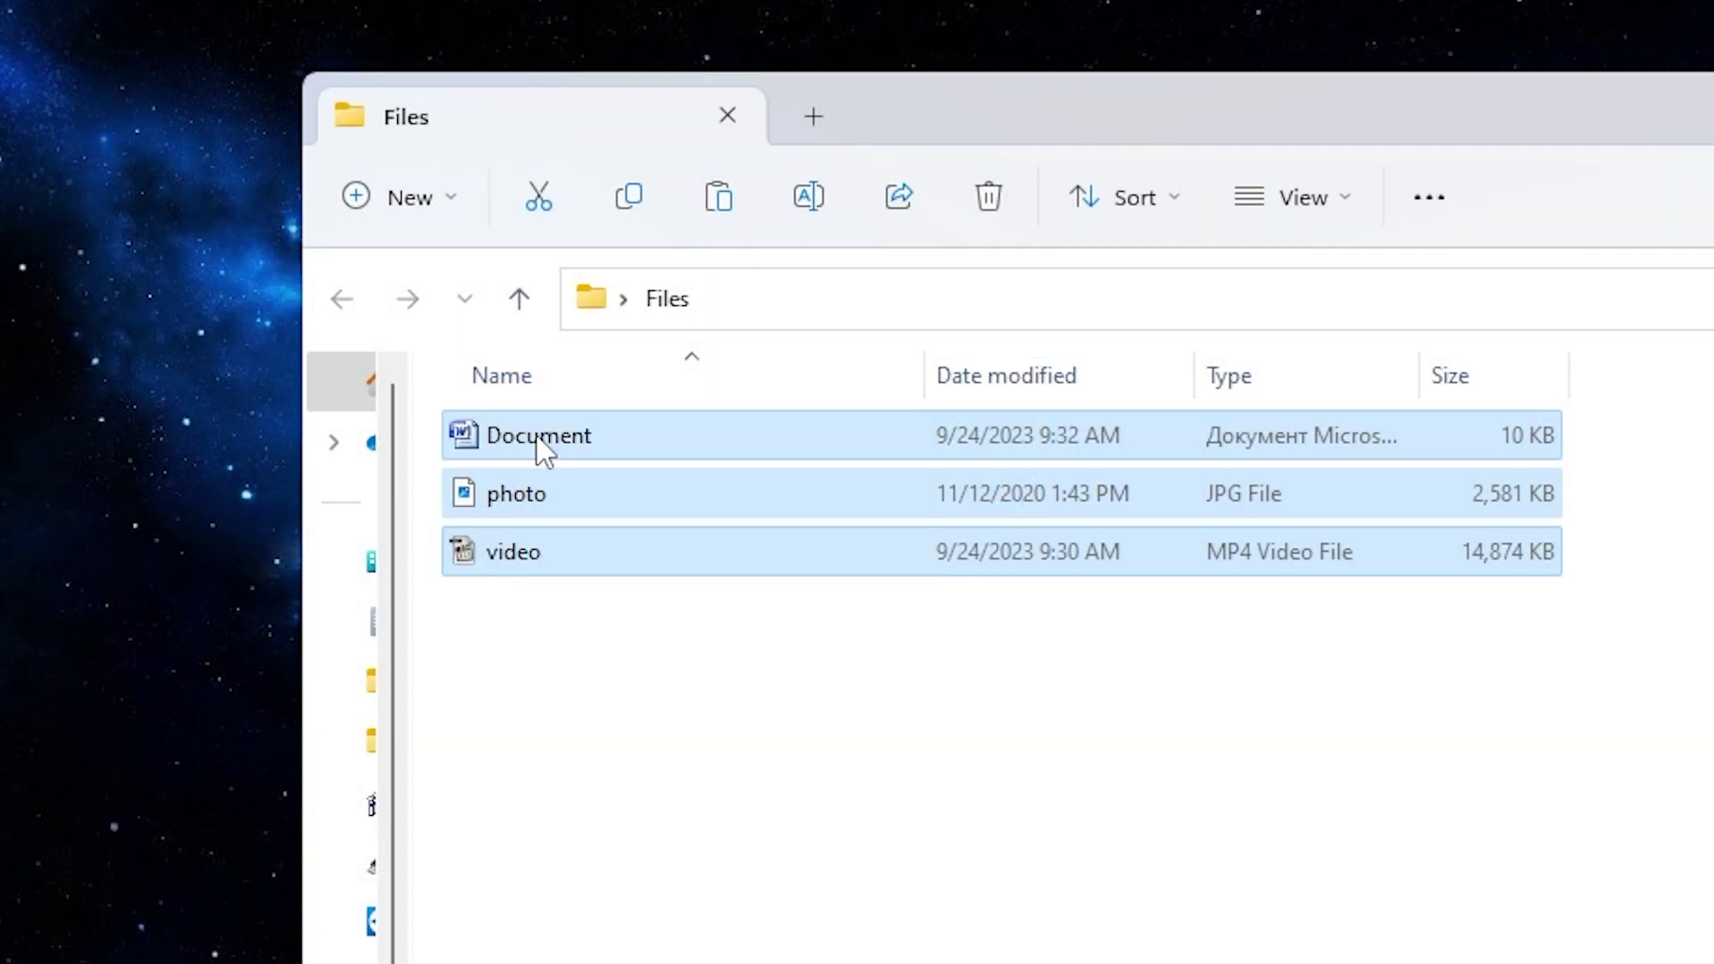
pyautogui.rightClick(544, 446)
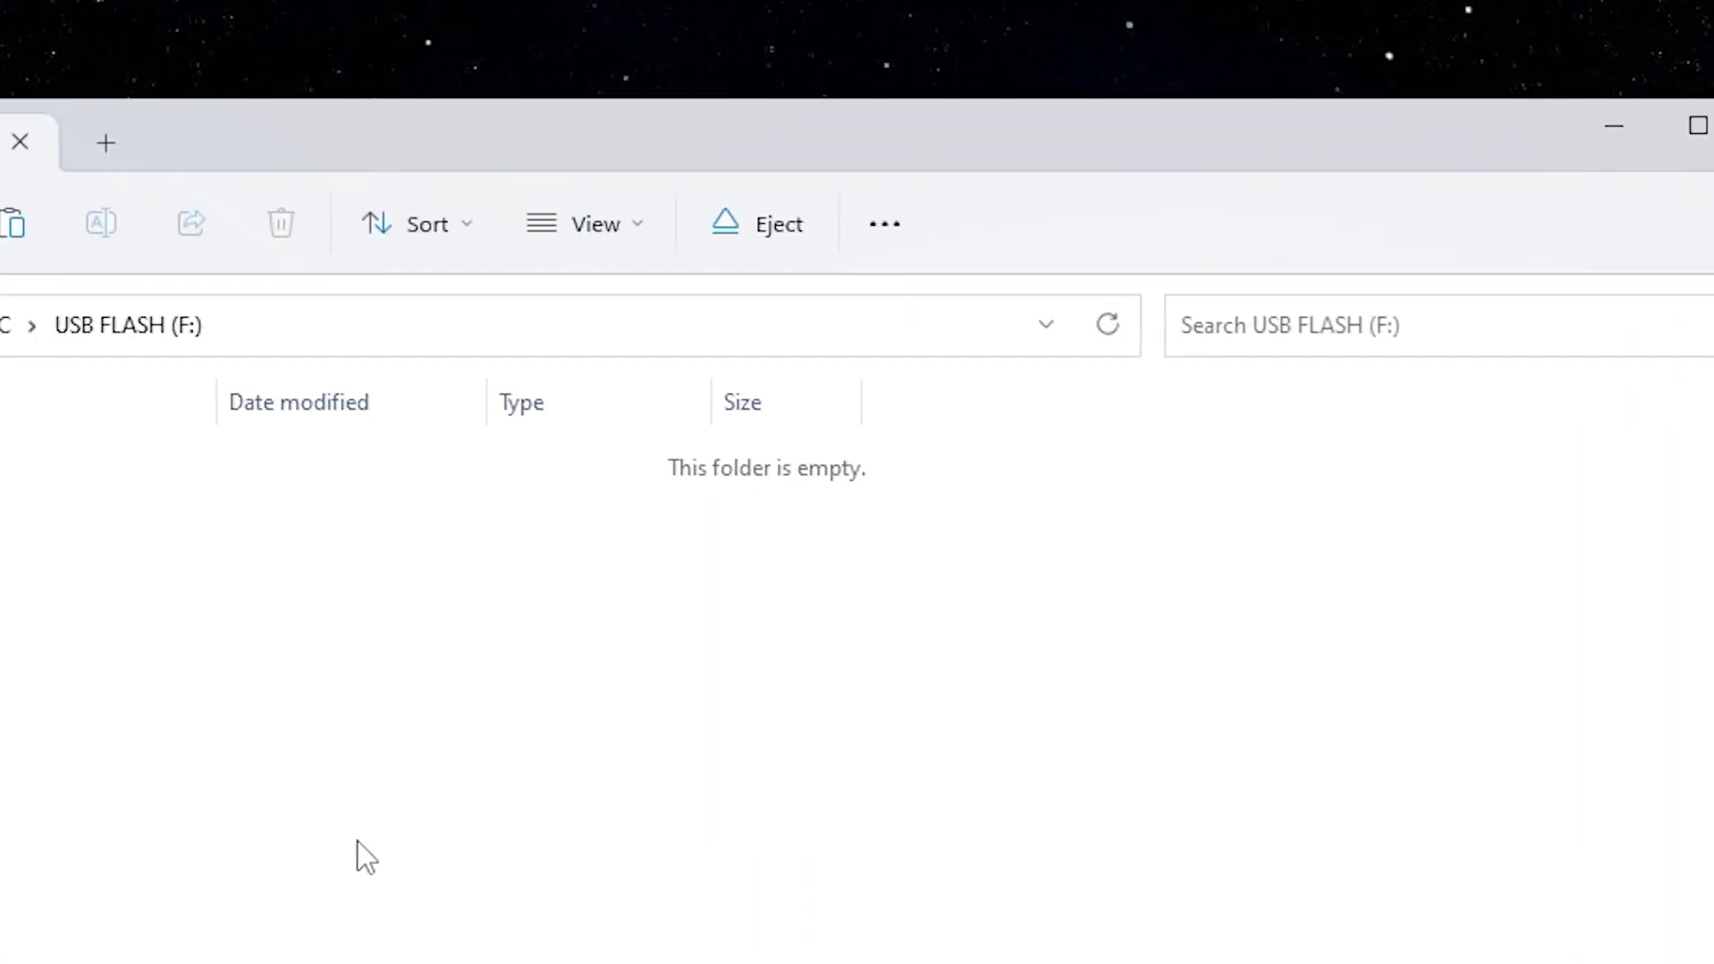
pyautogui.hotkey('ctrl', 'v')
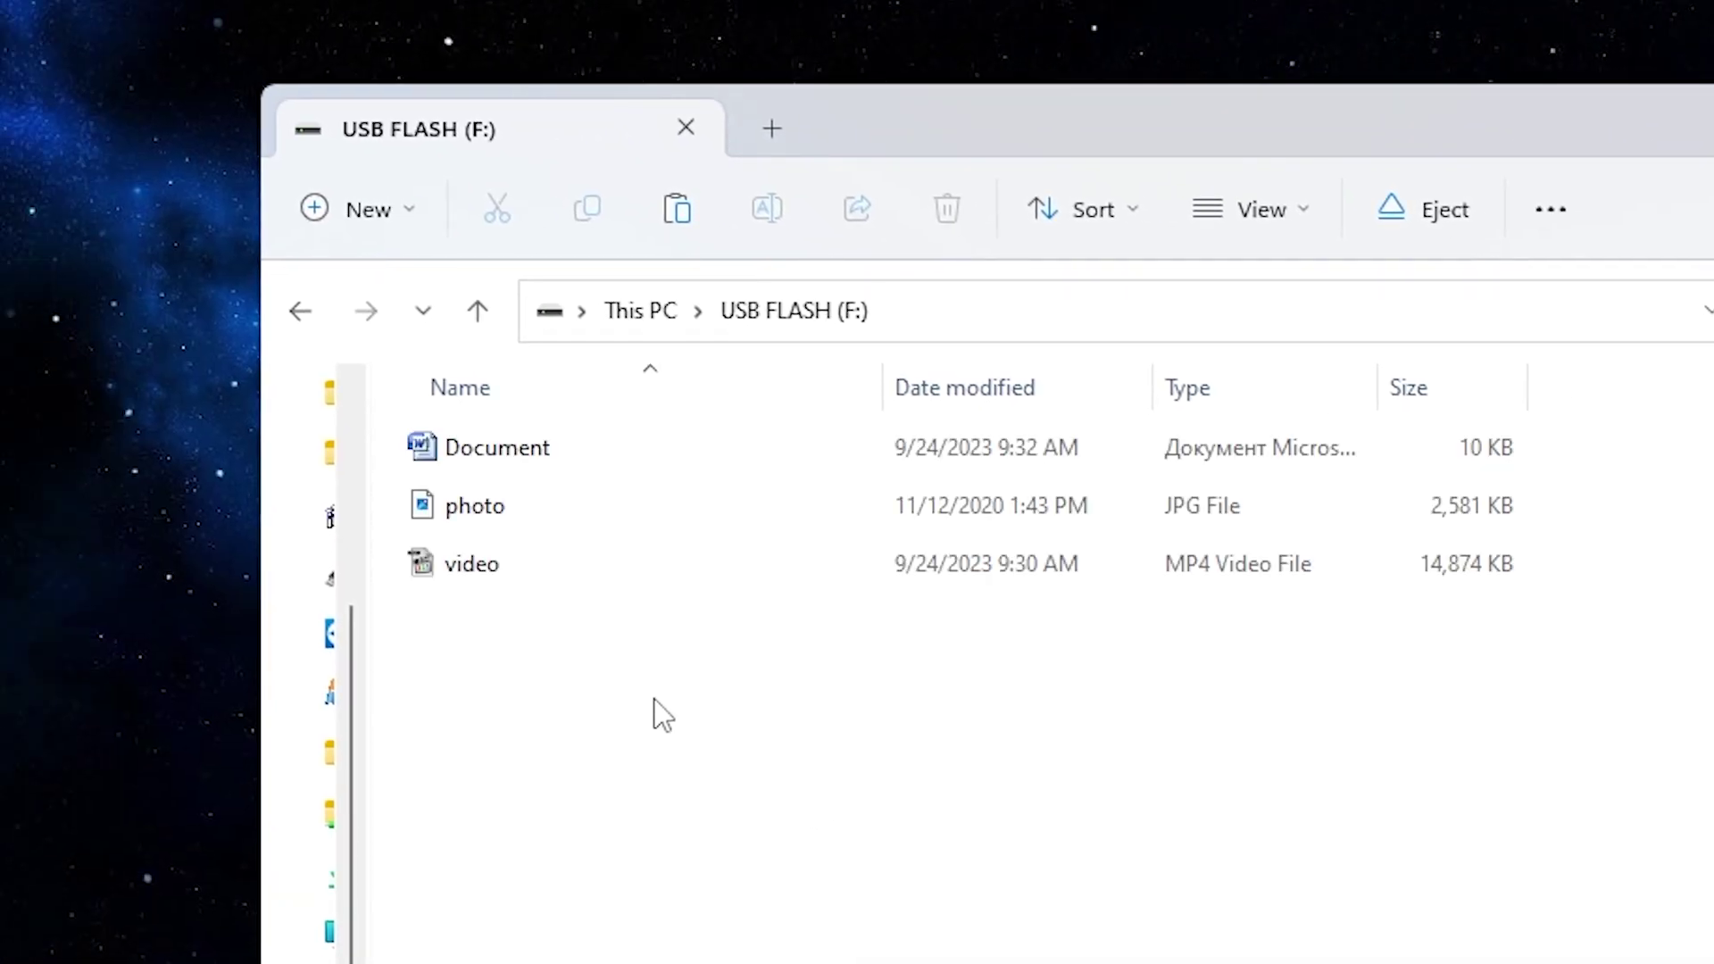
# Delete the three files from USB FLASH (F:) and reopen the now-empty drive from This PC
pyautogui.moveTo(596, 703); pyautogui.dragTo(585, 455)
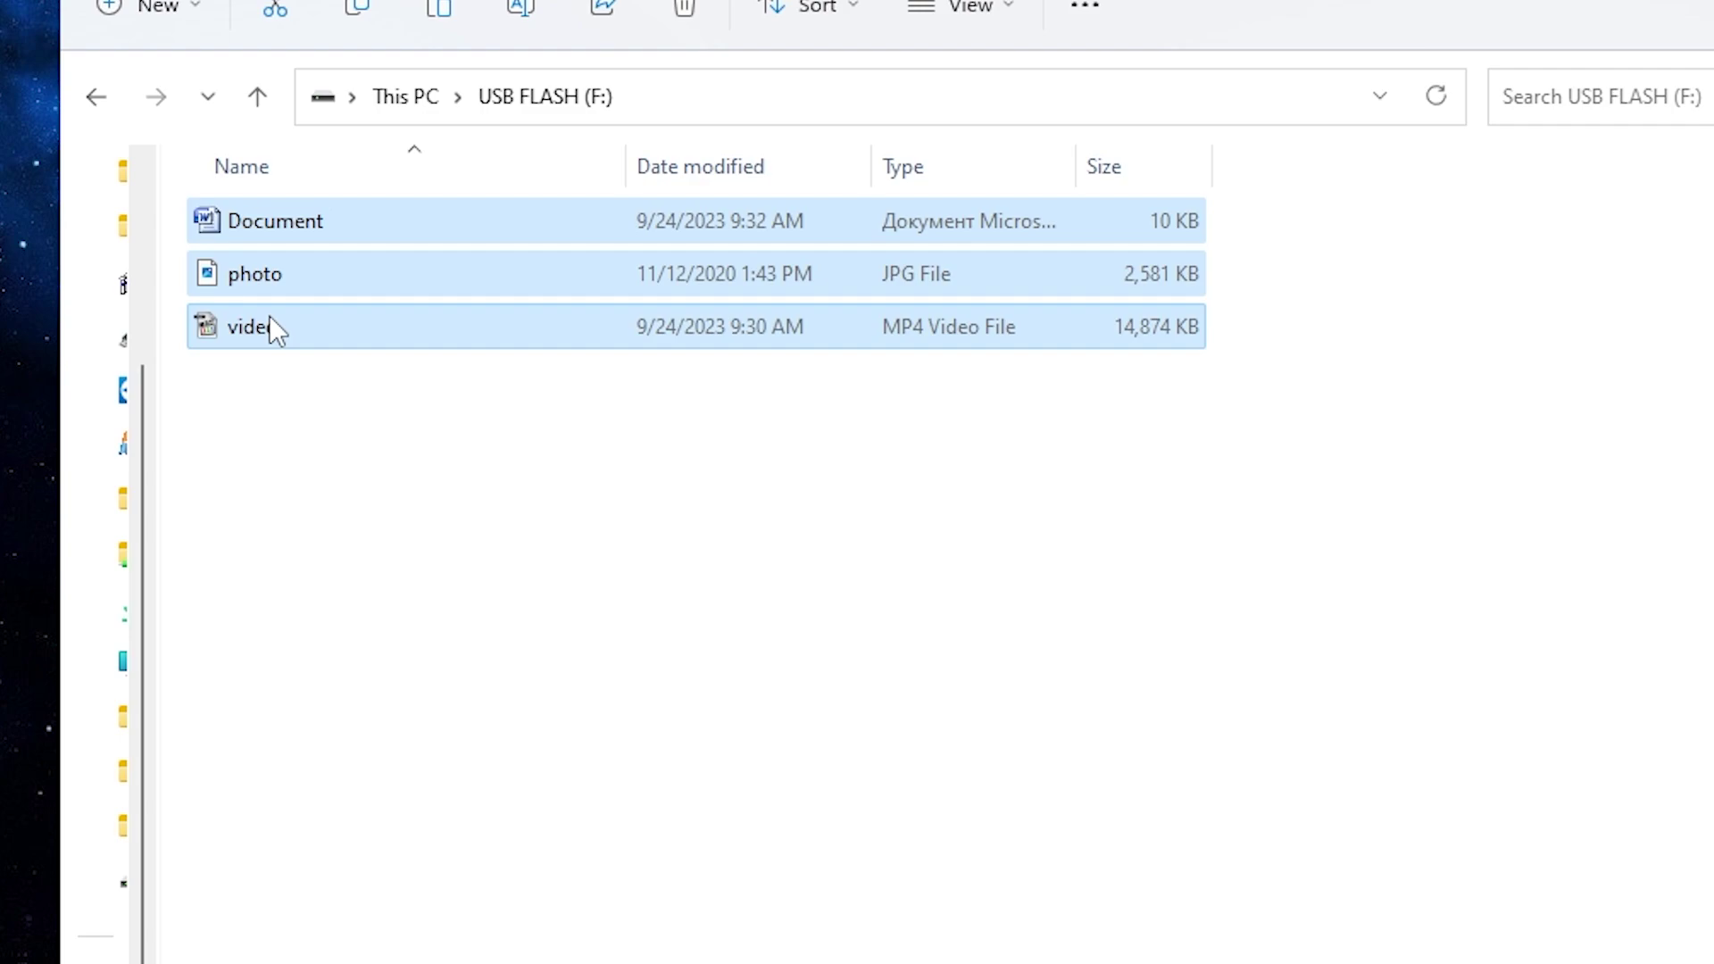
pyautogui.rightClick(496, 563)
pyautogui.click(452, 815)
pyautogui.click(962, 604)
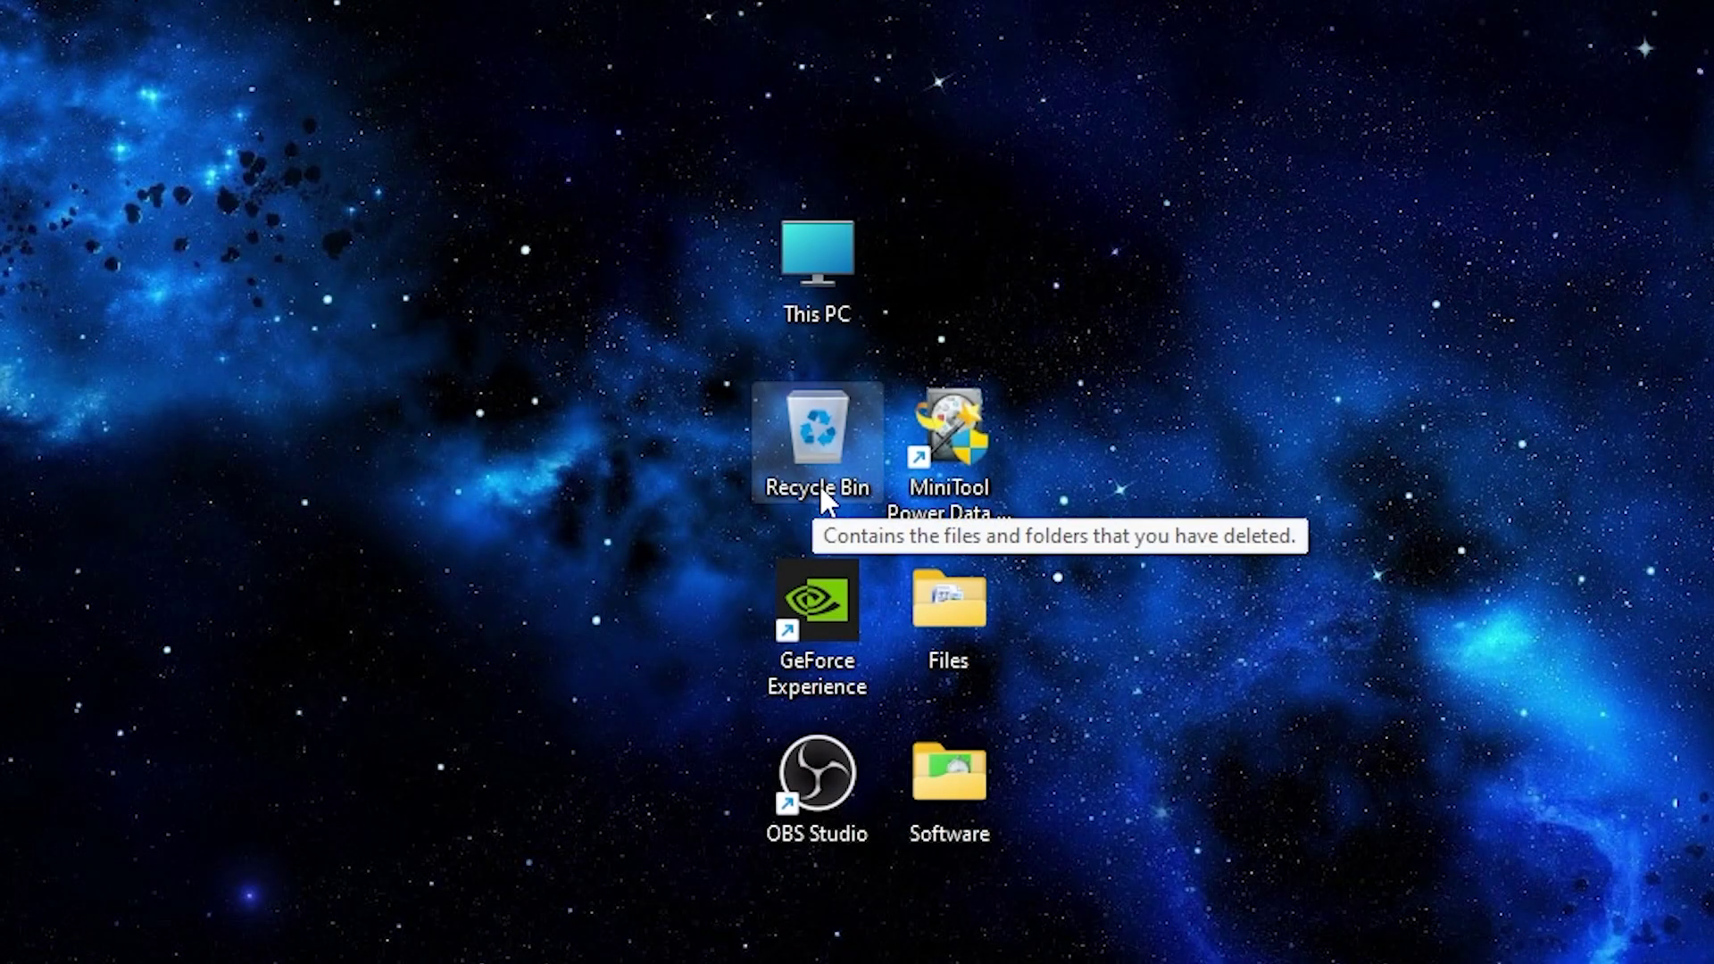
pyautogui.doubleClick(818, 306)
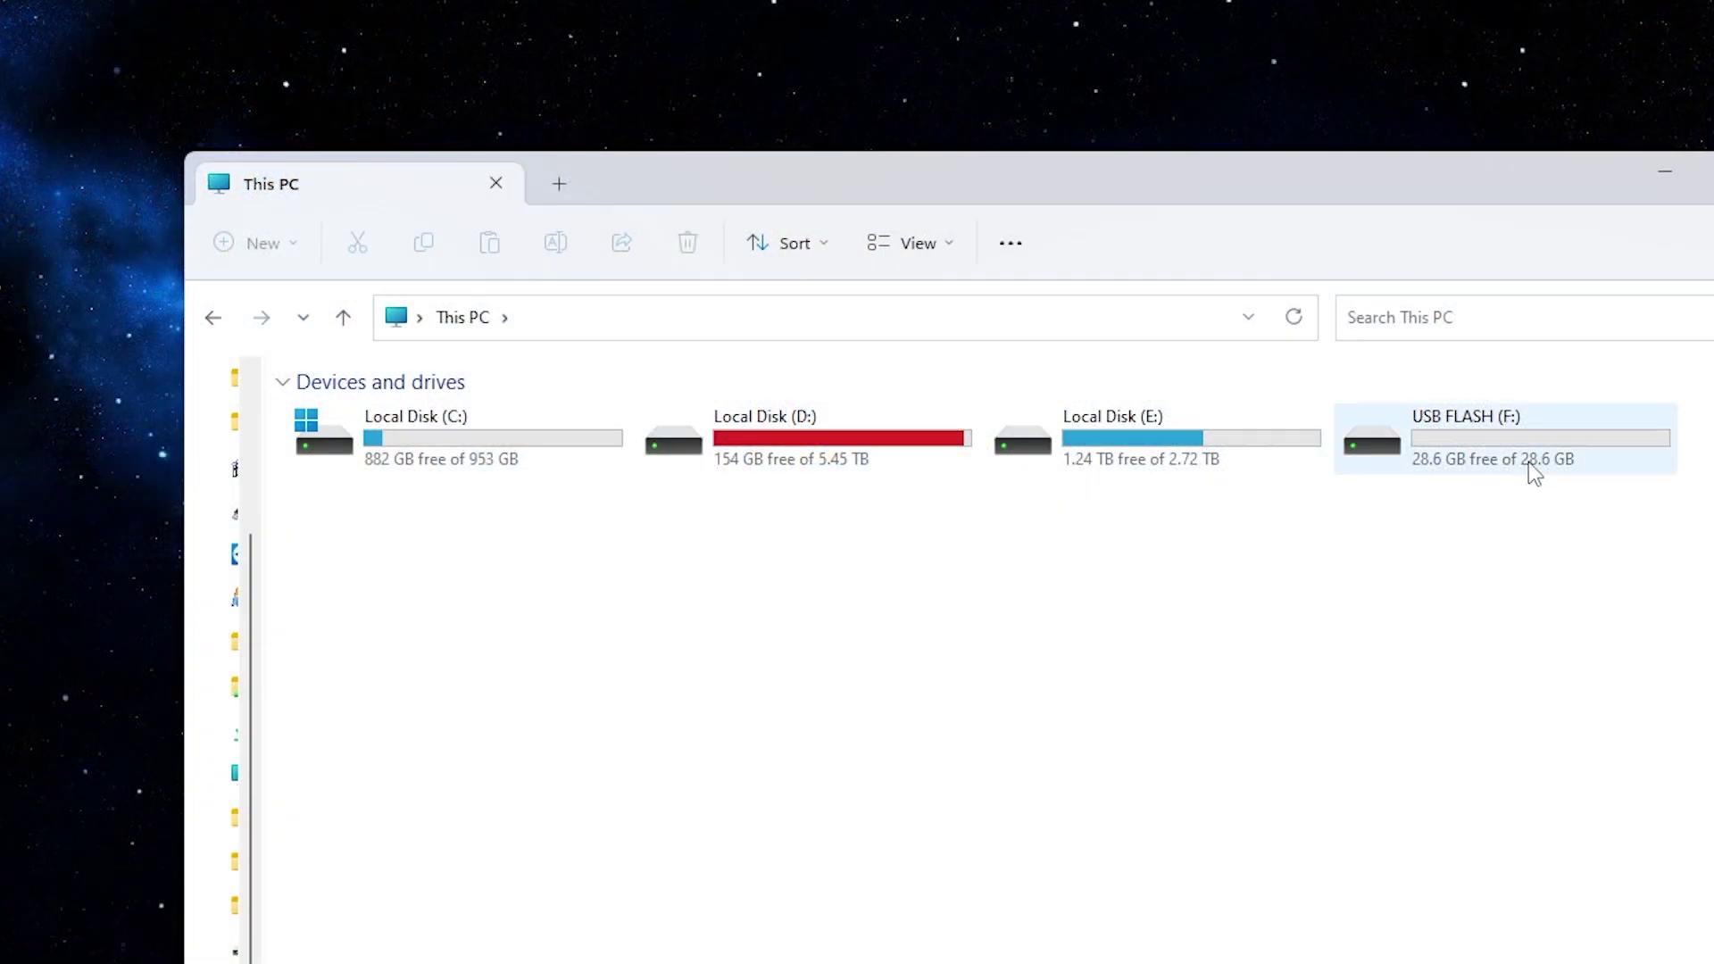
pyautogui.doubleClick(1528, 465)
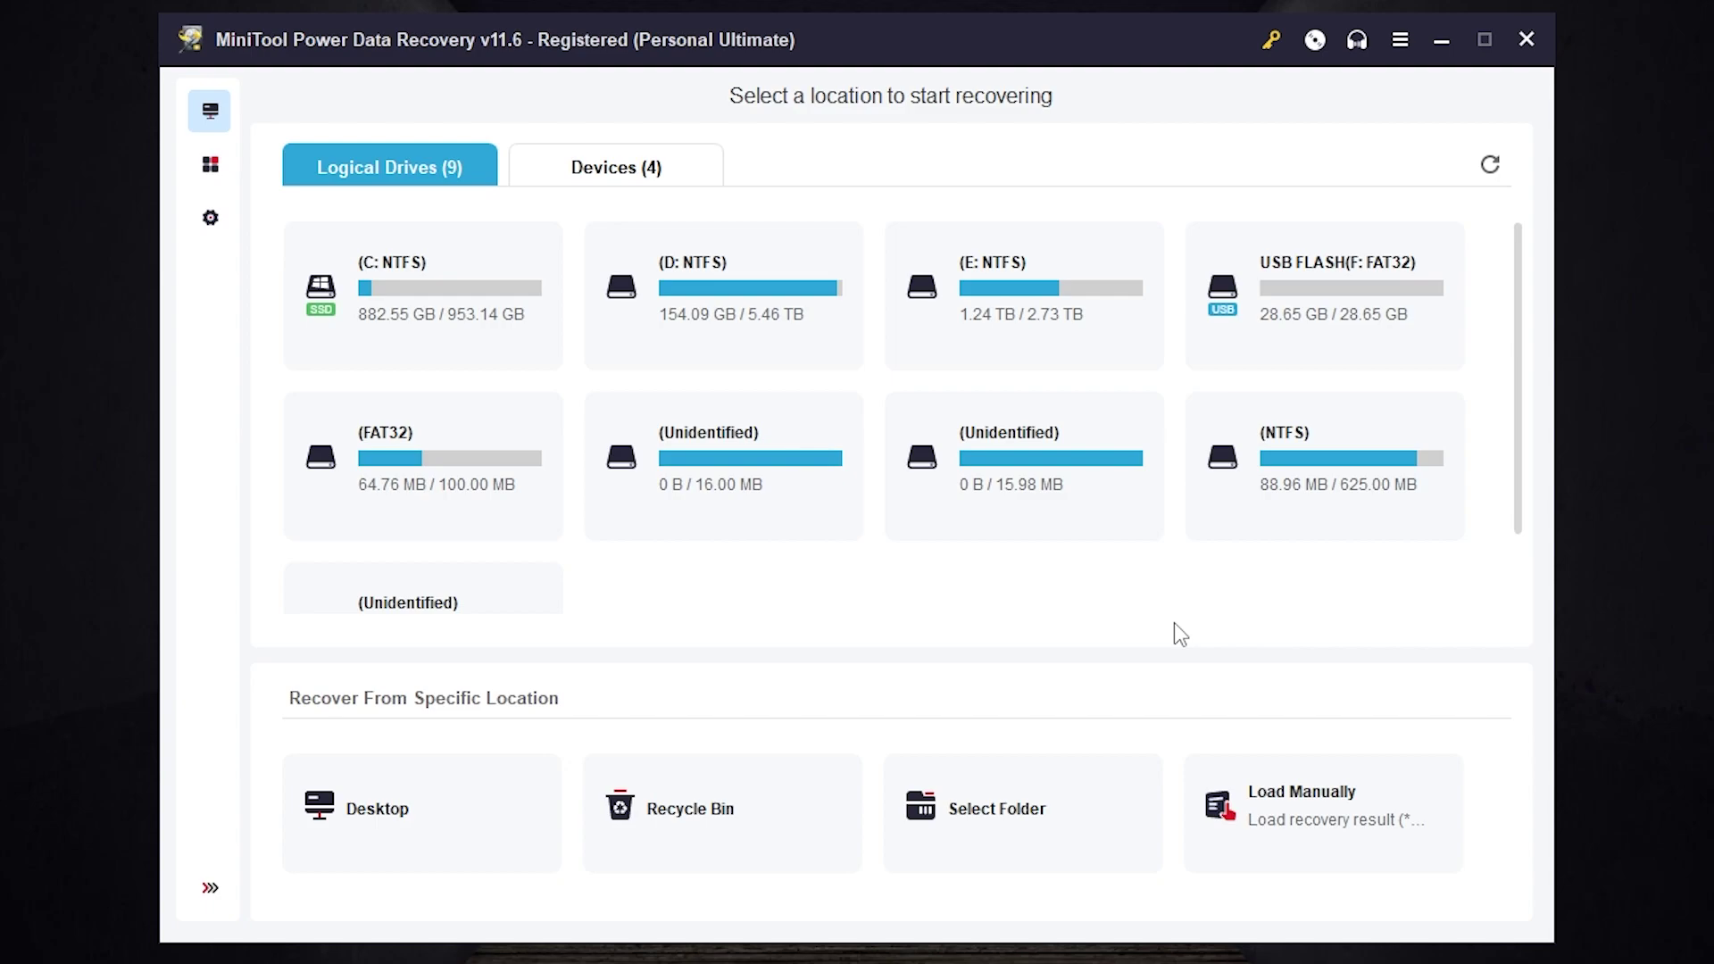
# Scan USB FLASH (F: FAT32) for lost files, finding 26 files (72.0 MB)
pyautogui.click(1312, 355)
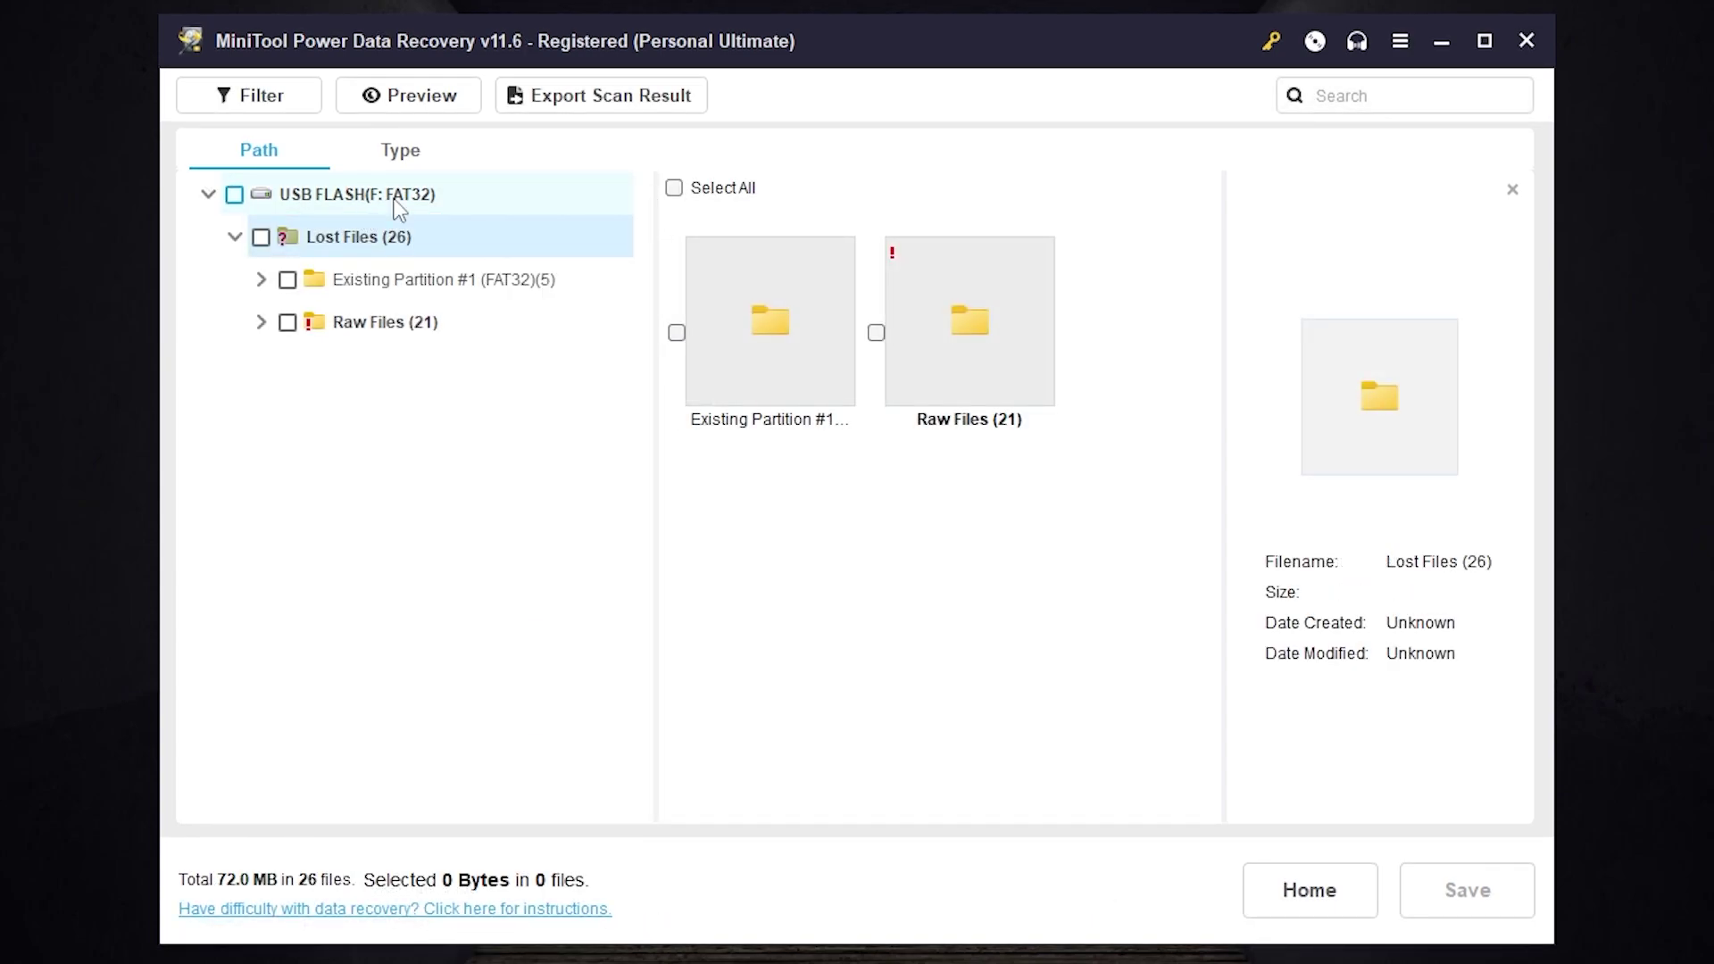
# Expand Raw Files (21), browse the Word and MP4 categories, and return to the Word document
pyautogui.click(372, 324)
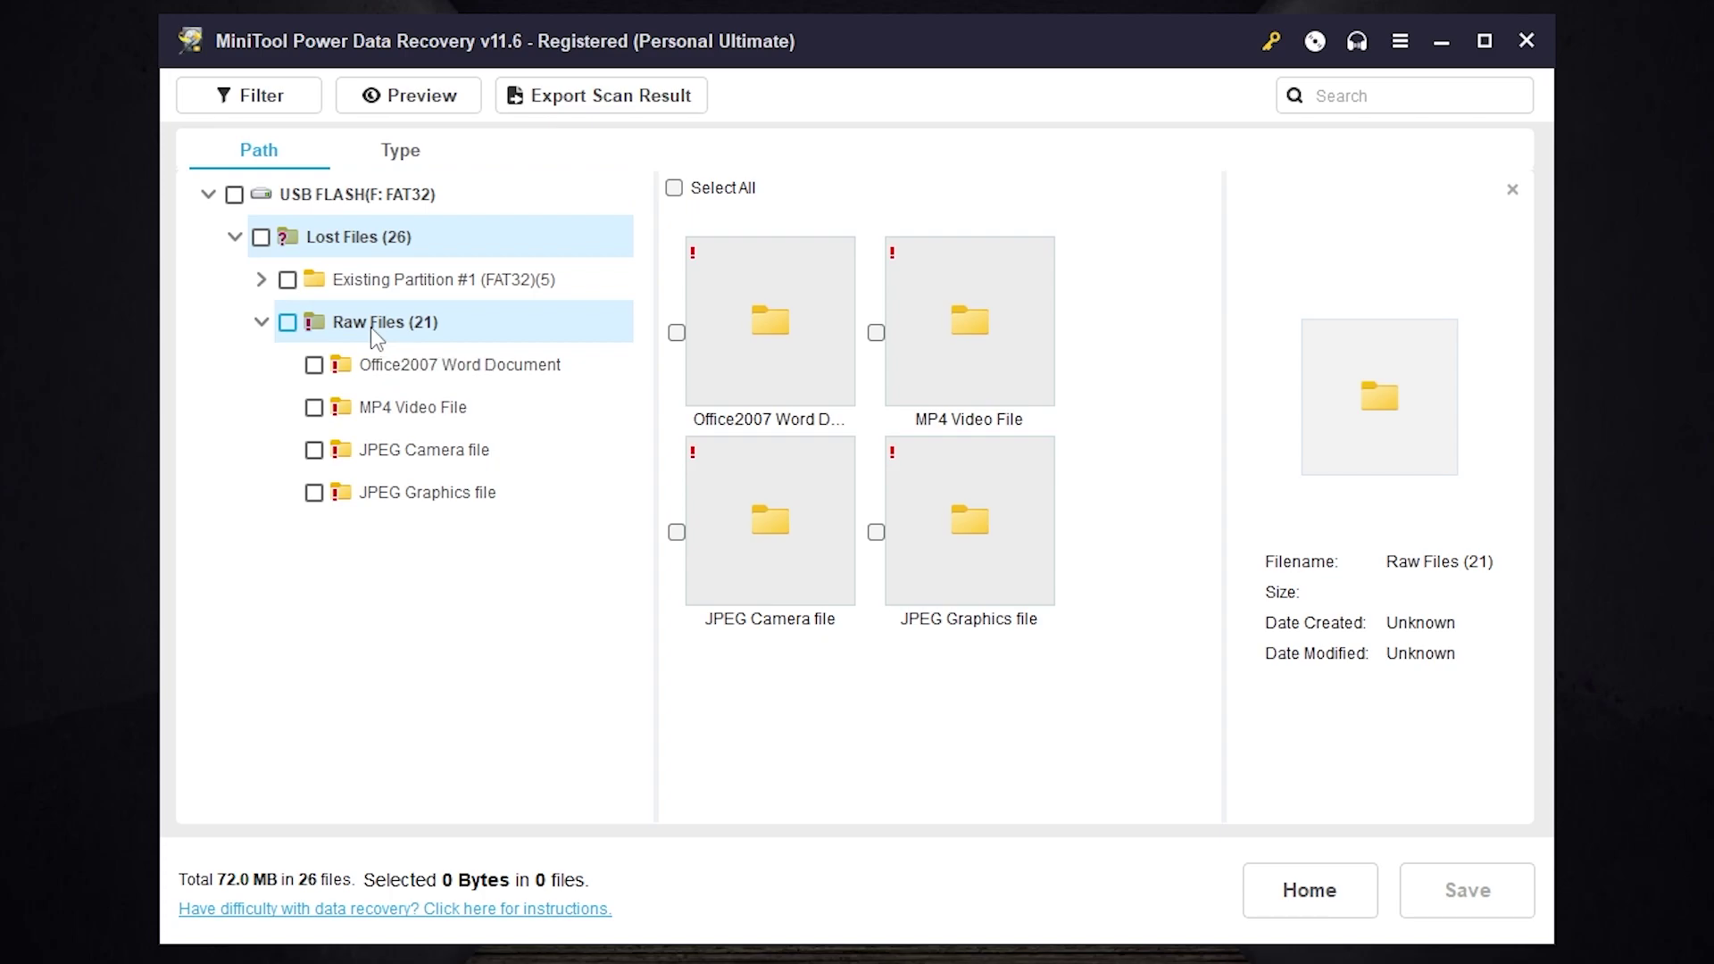
pyautogui.click(412, 364)
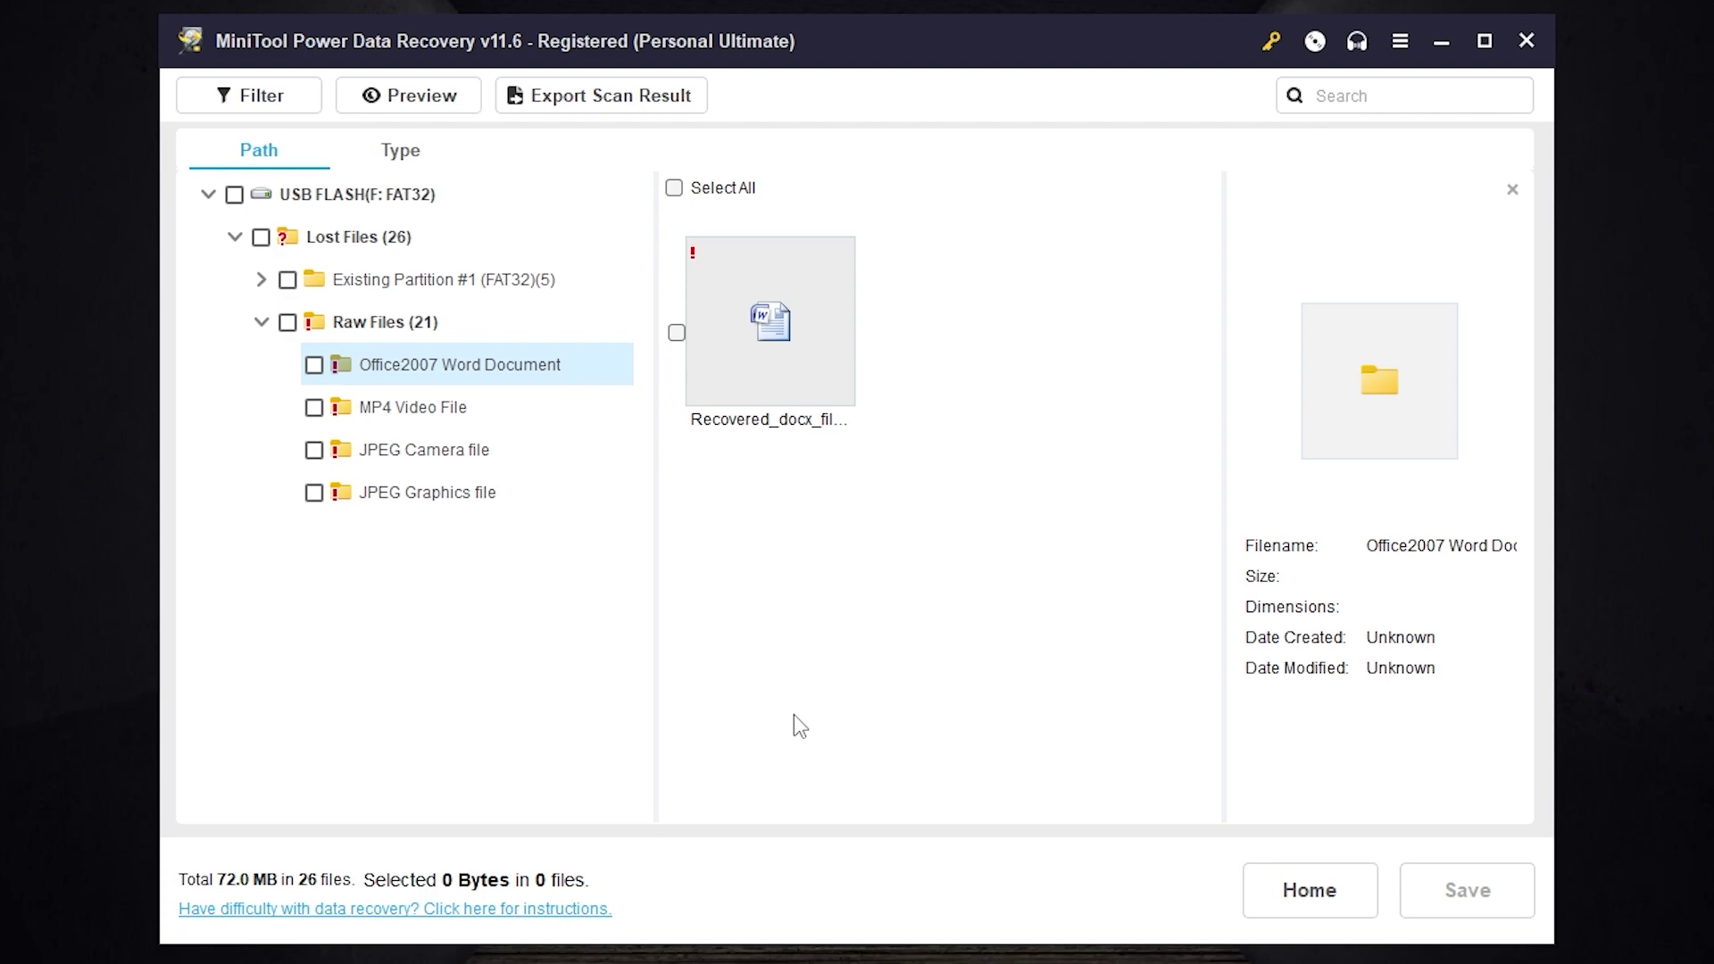
pyautogui.click(475, 402)
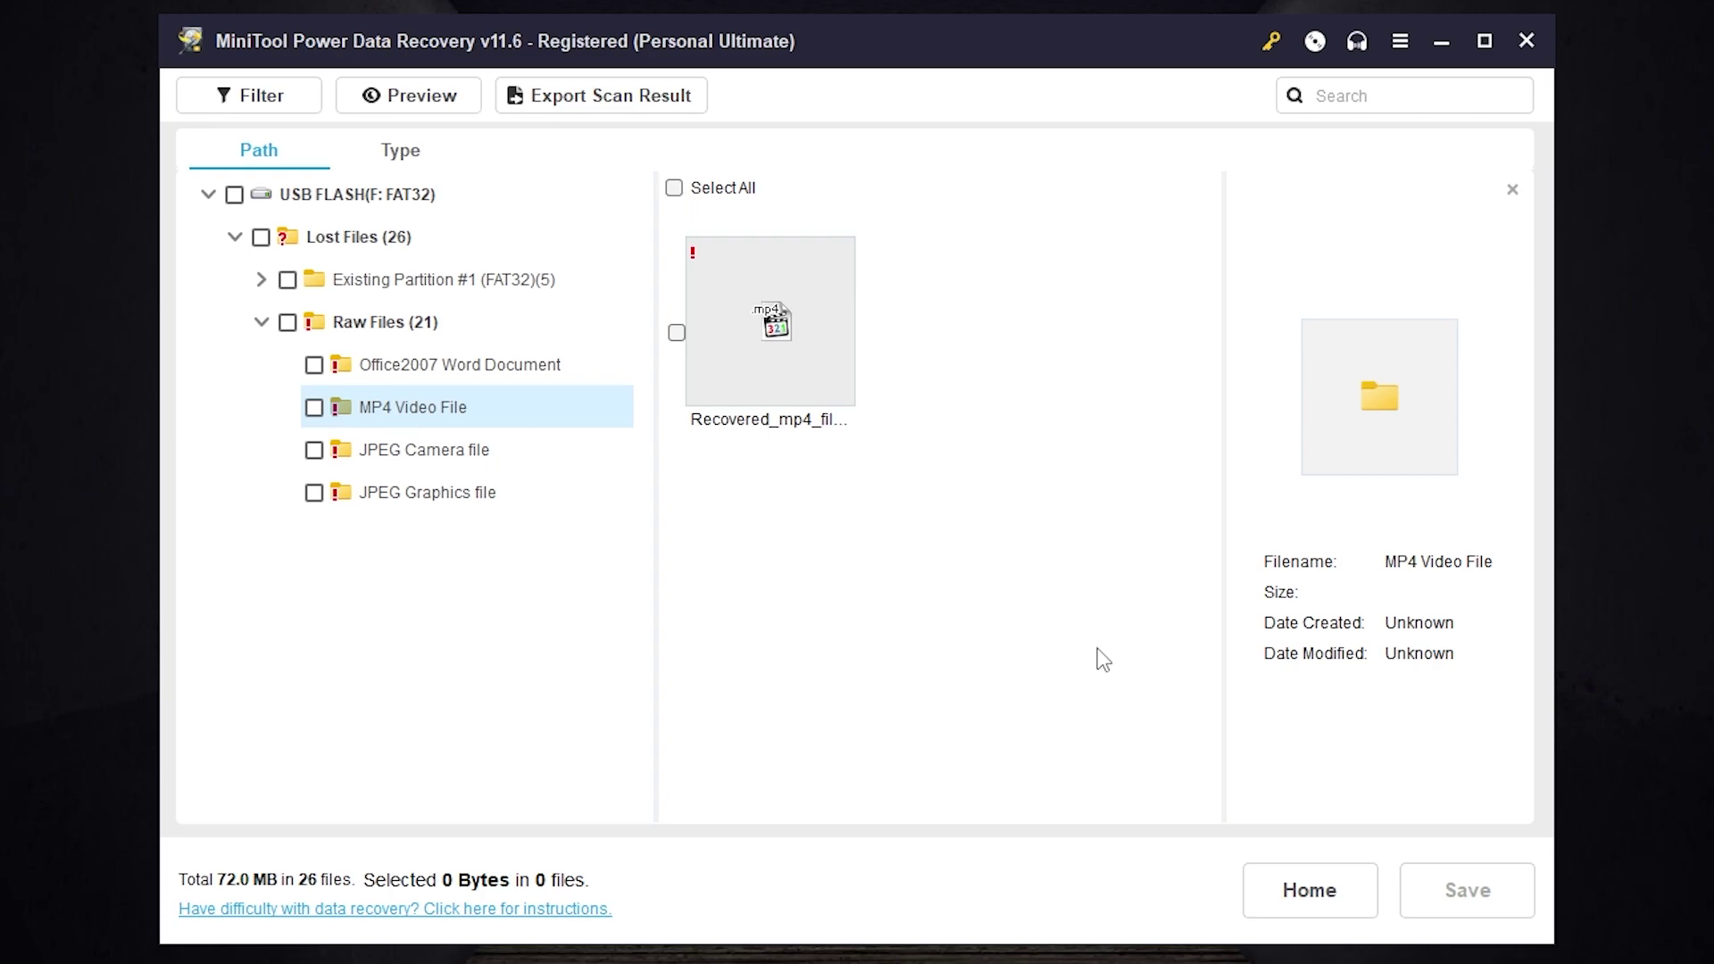
pyautogui.press('Up')
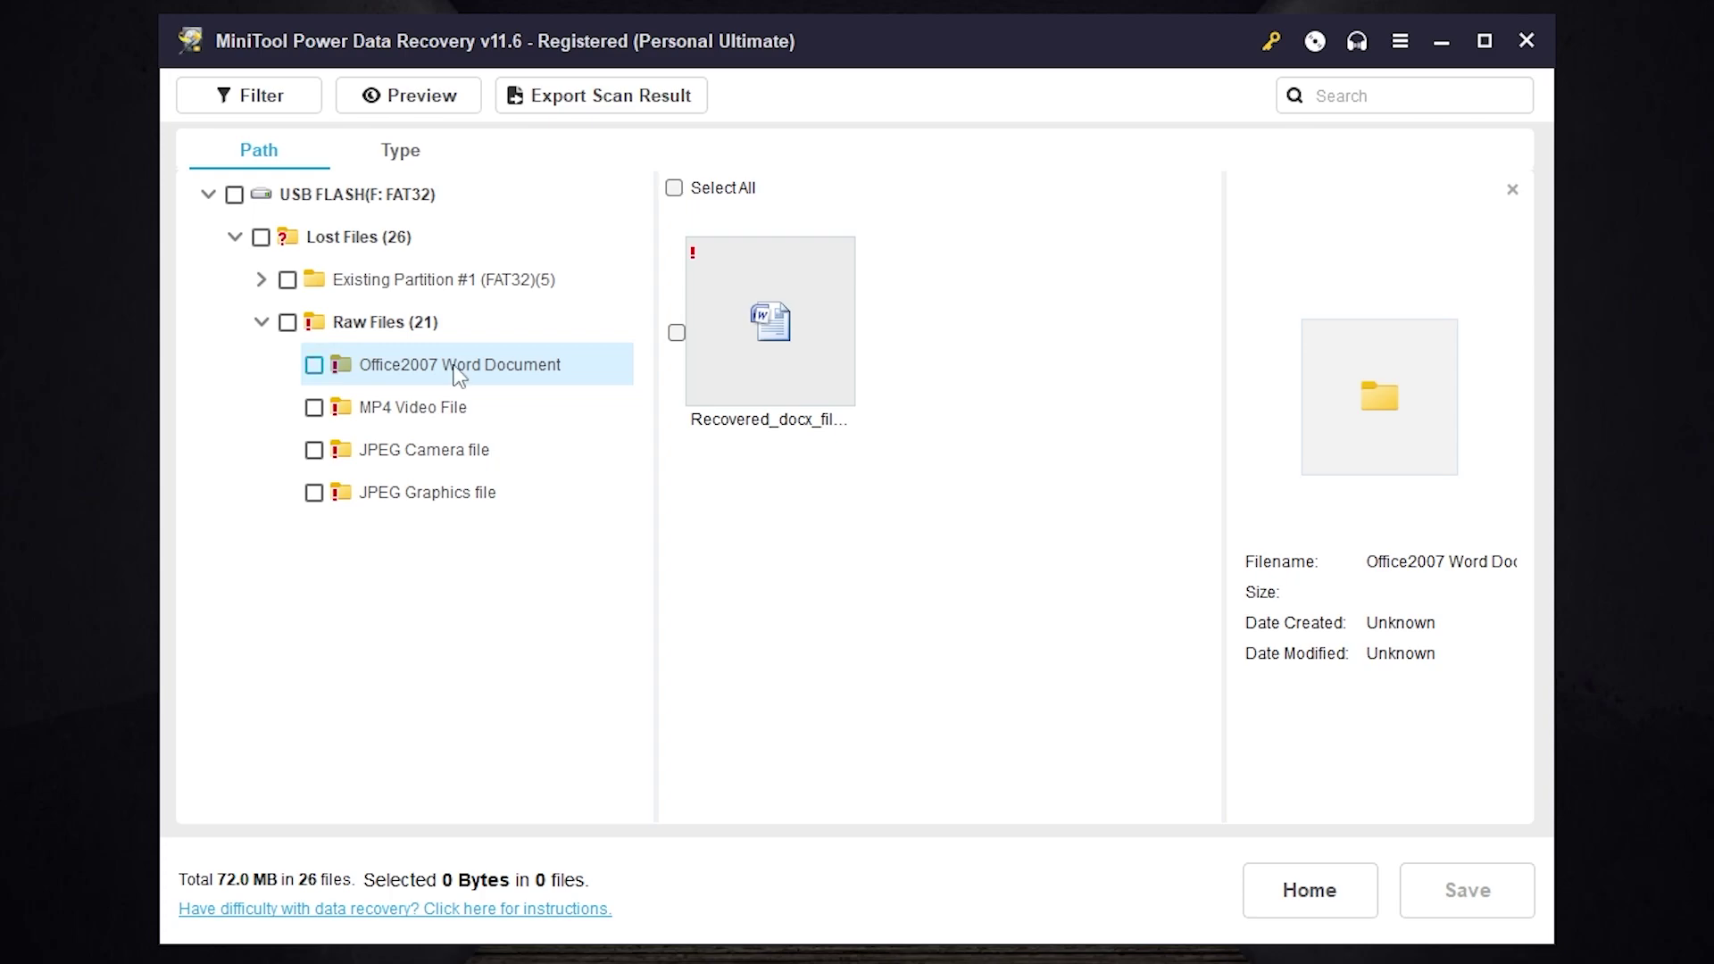
# Check the Word, MP4 and both JPEG categories (21 files, 55.0 MB) and choose Save
pyautogui.click(315, 366)
pyautogui.click(314, 407)
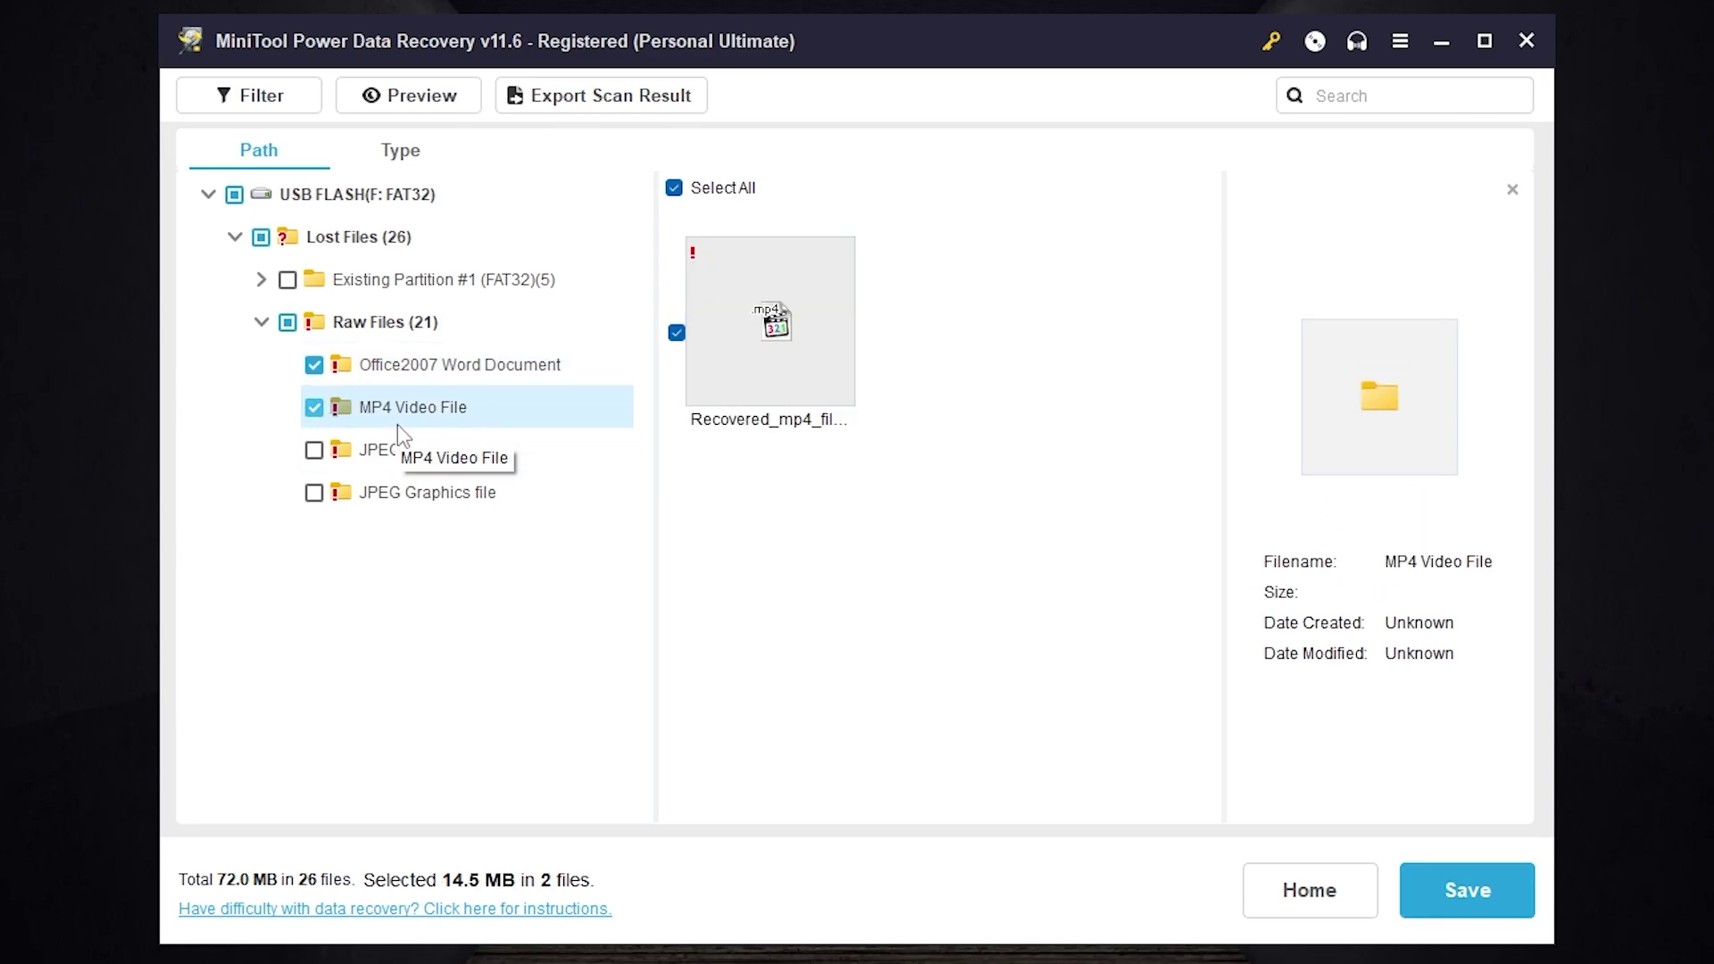
pyautogui.click(313, 450)
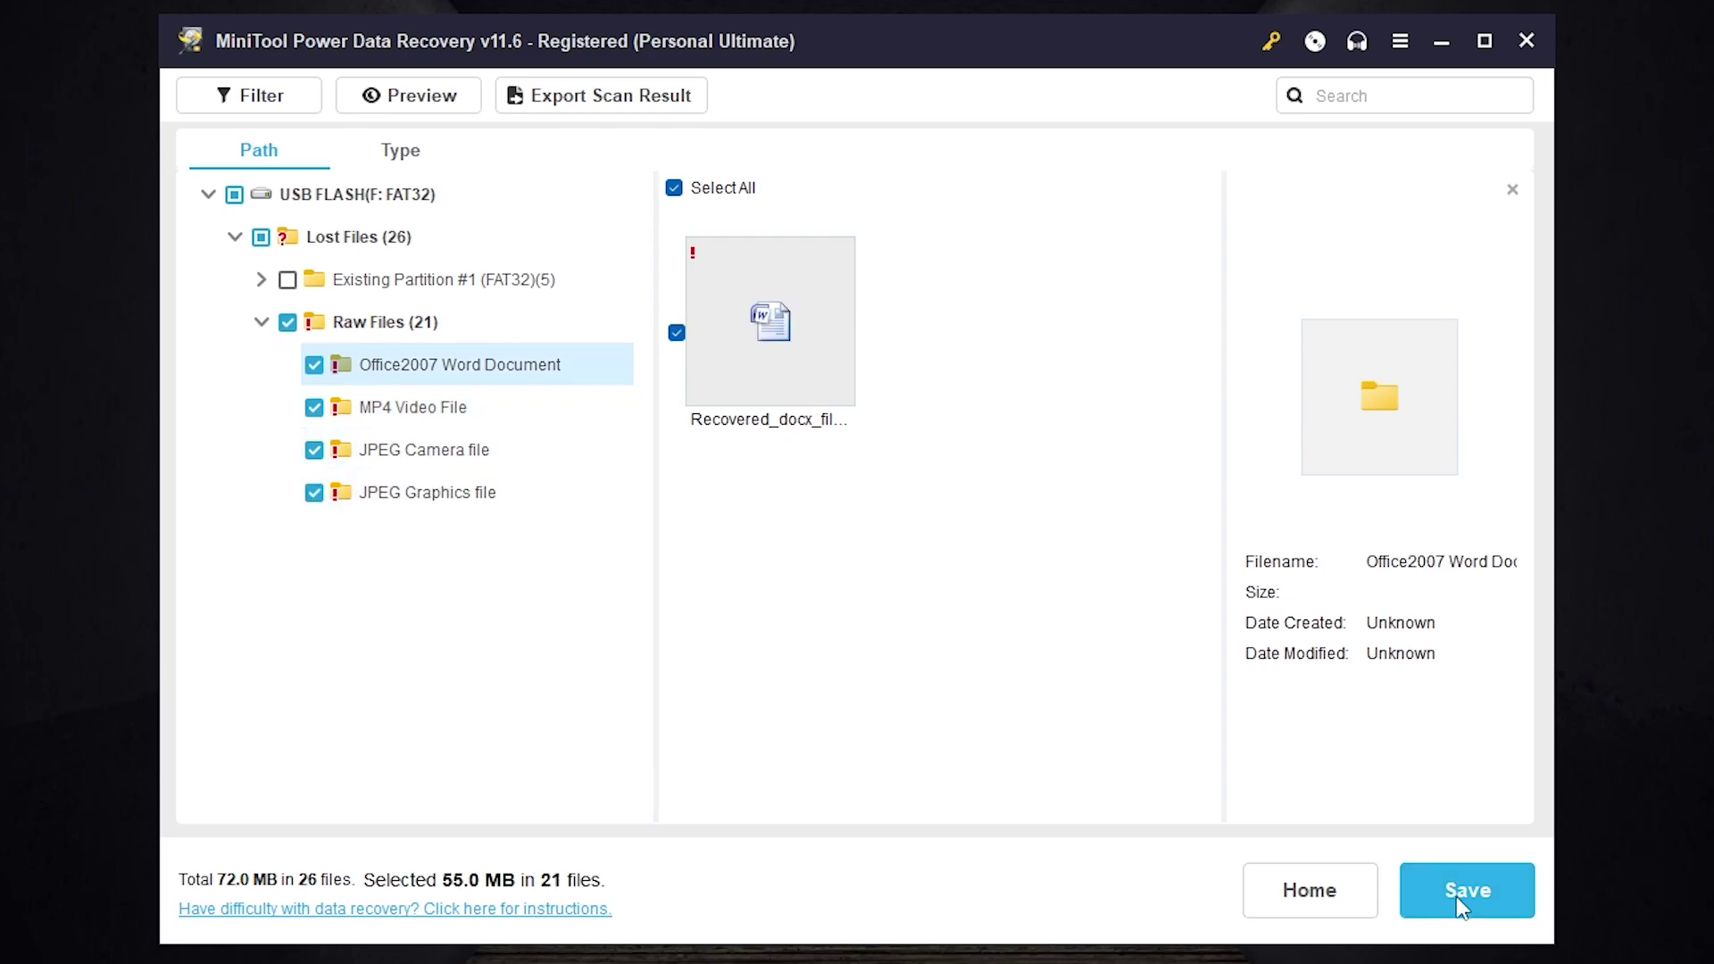
pyautogui.click(1455, 896)
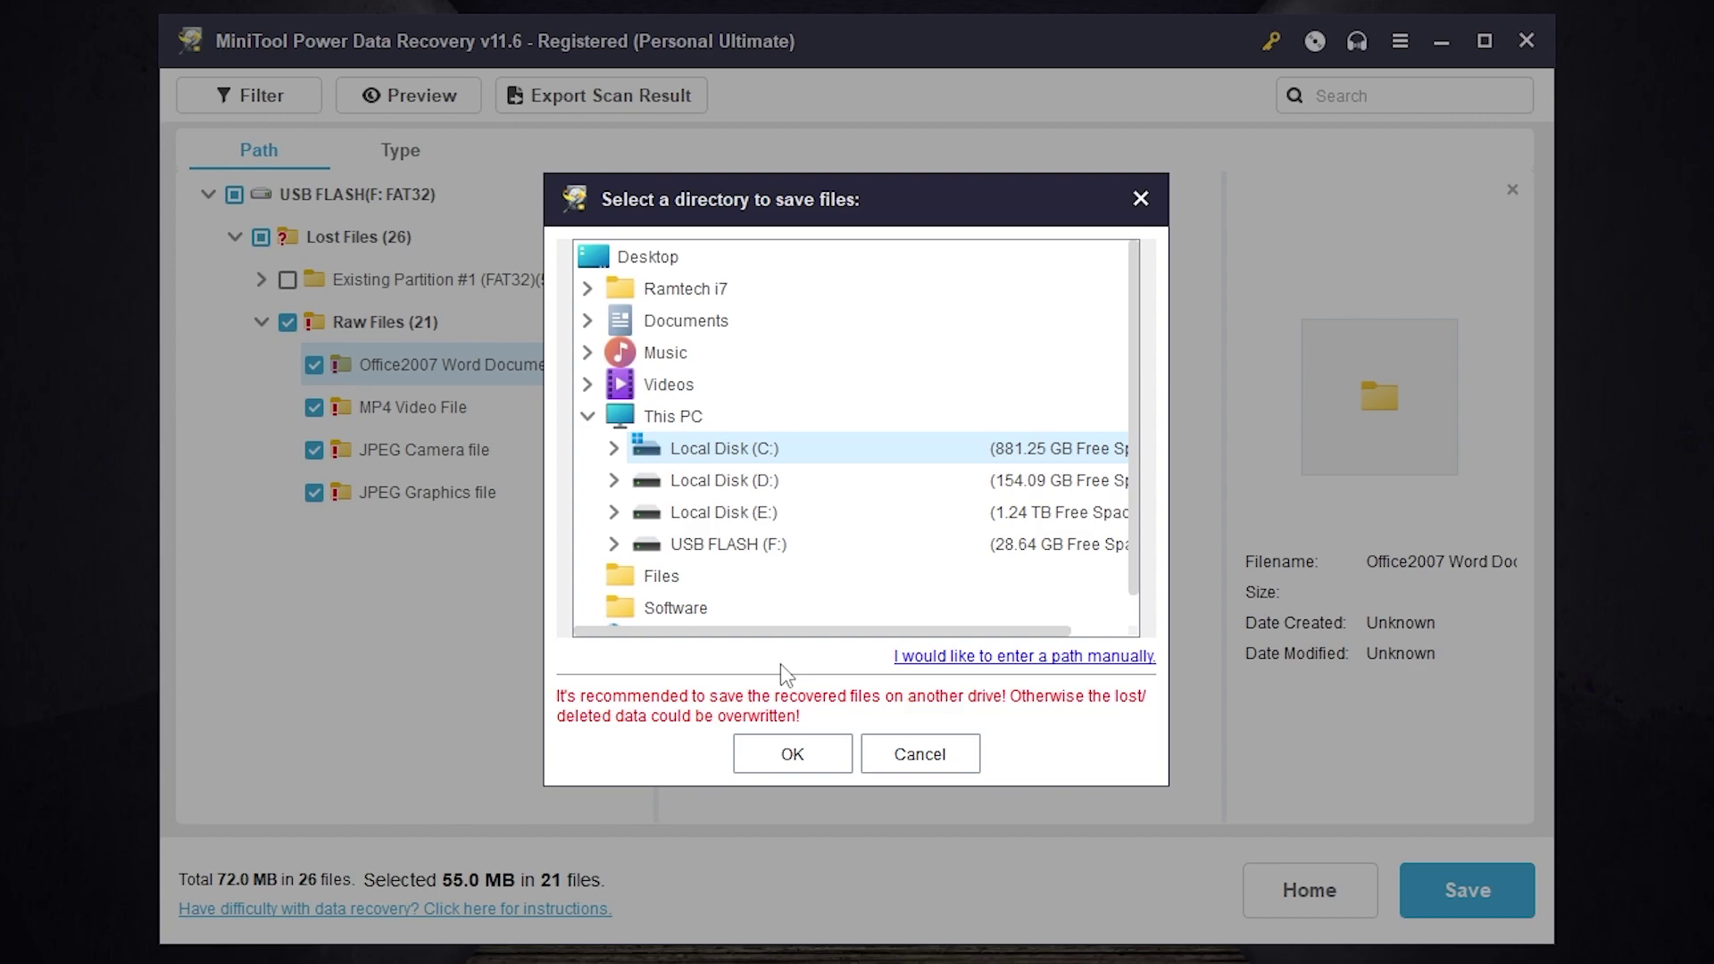
# Pick Local Disk (E:) as the save directory and confirm recovering the 21 files
pyautogui.click(803, 485)
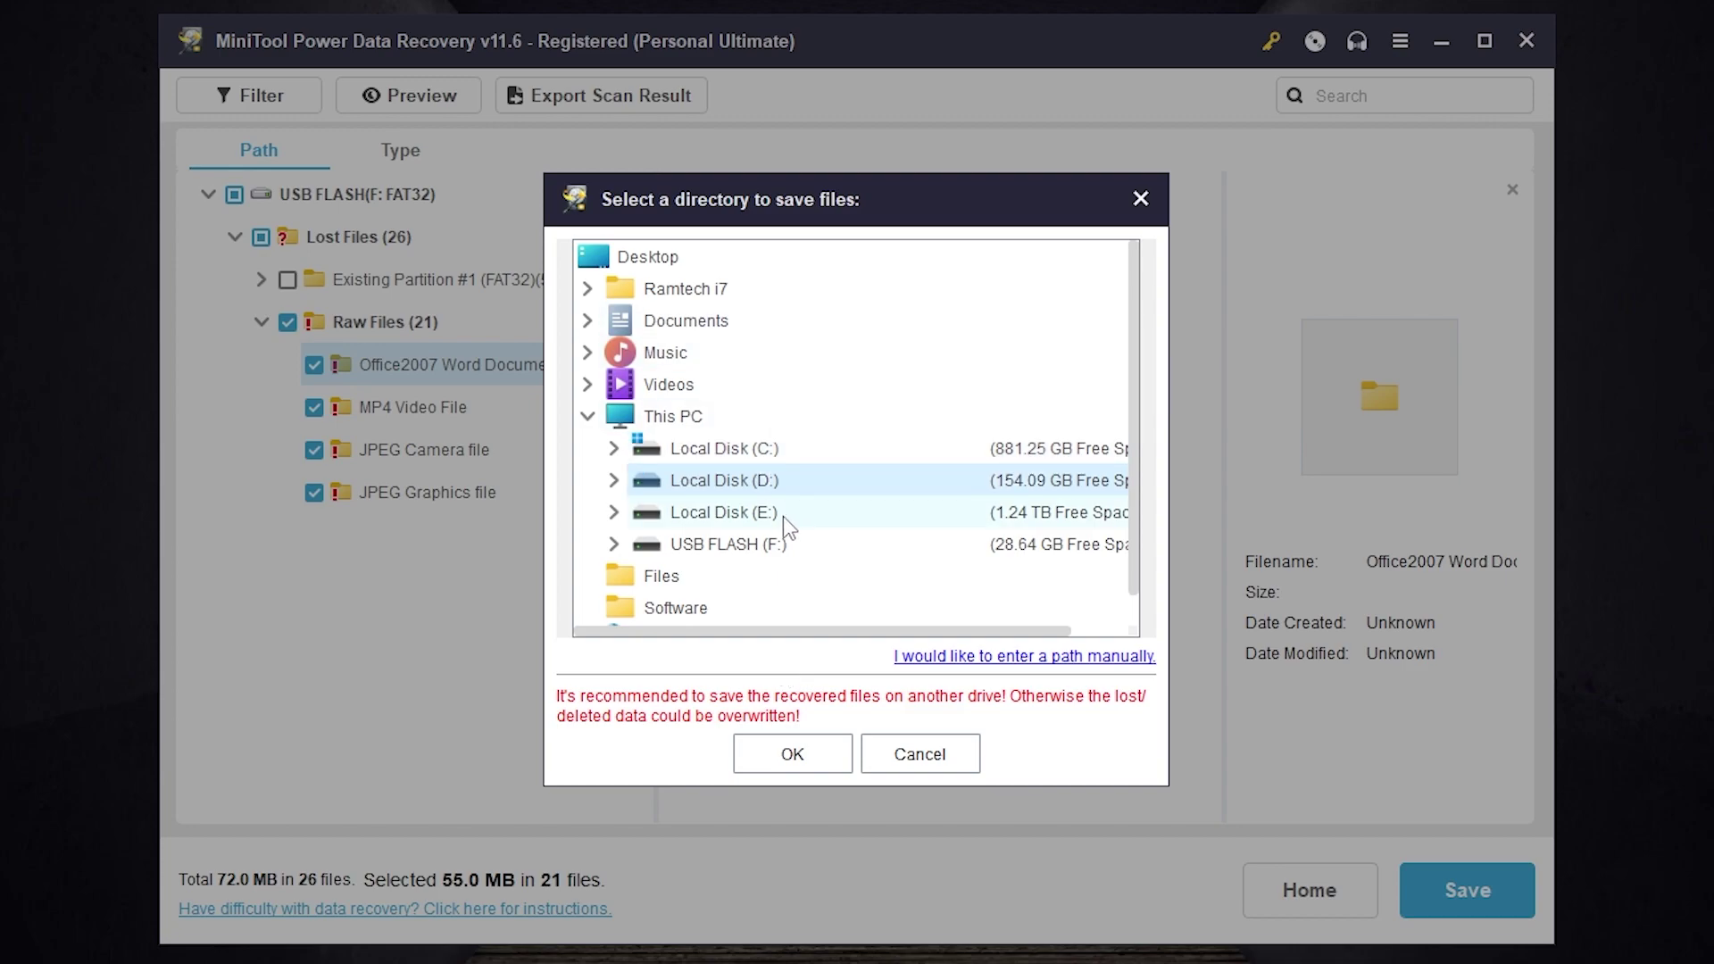
pyautogui.click(770, 513)
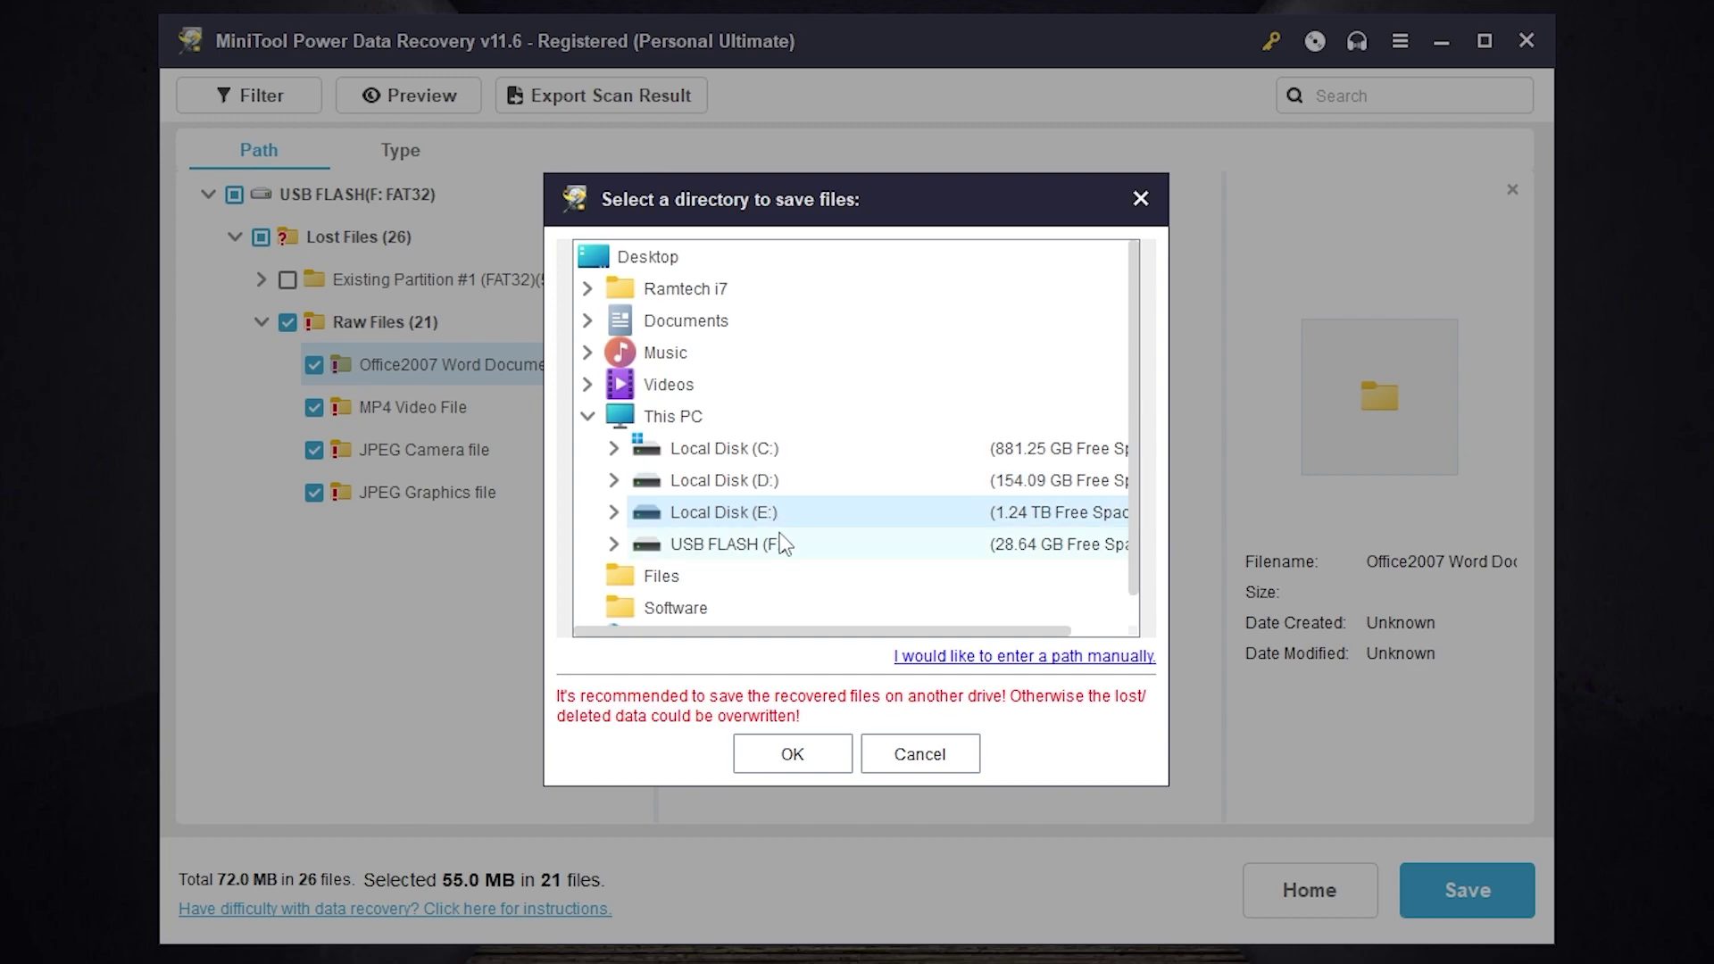
pyautogui.click(773, 547)
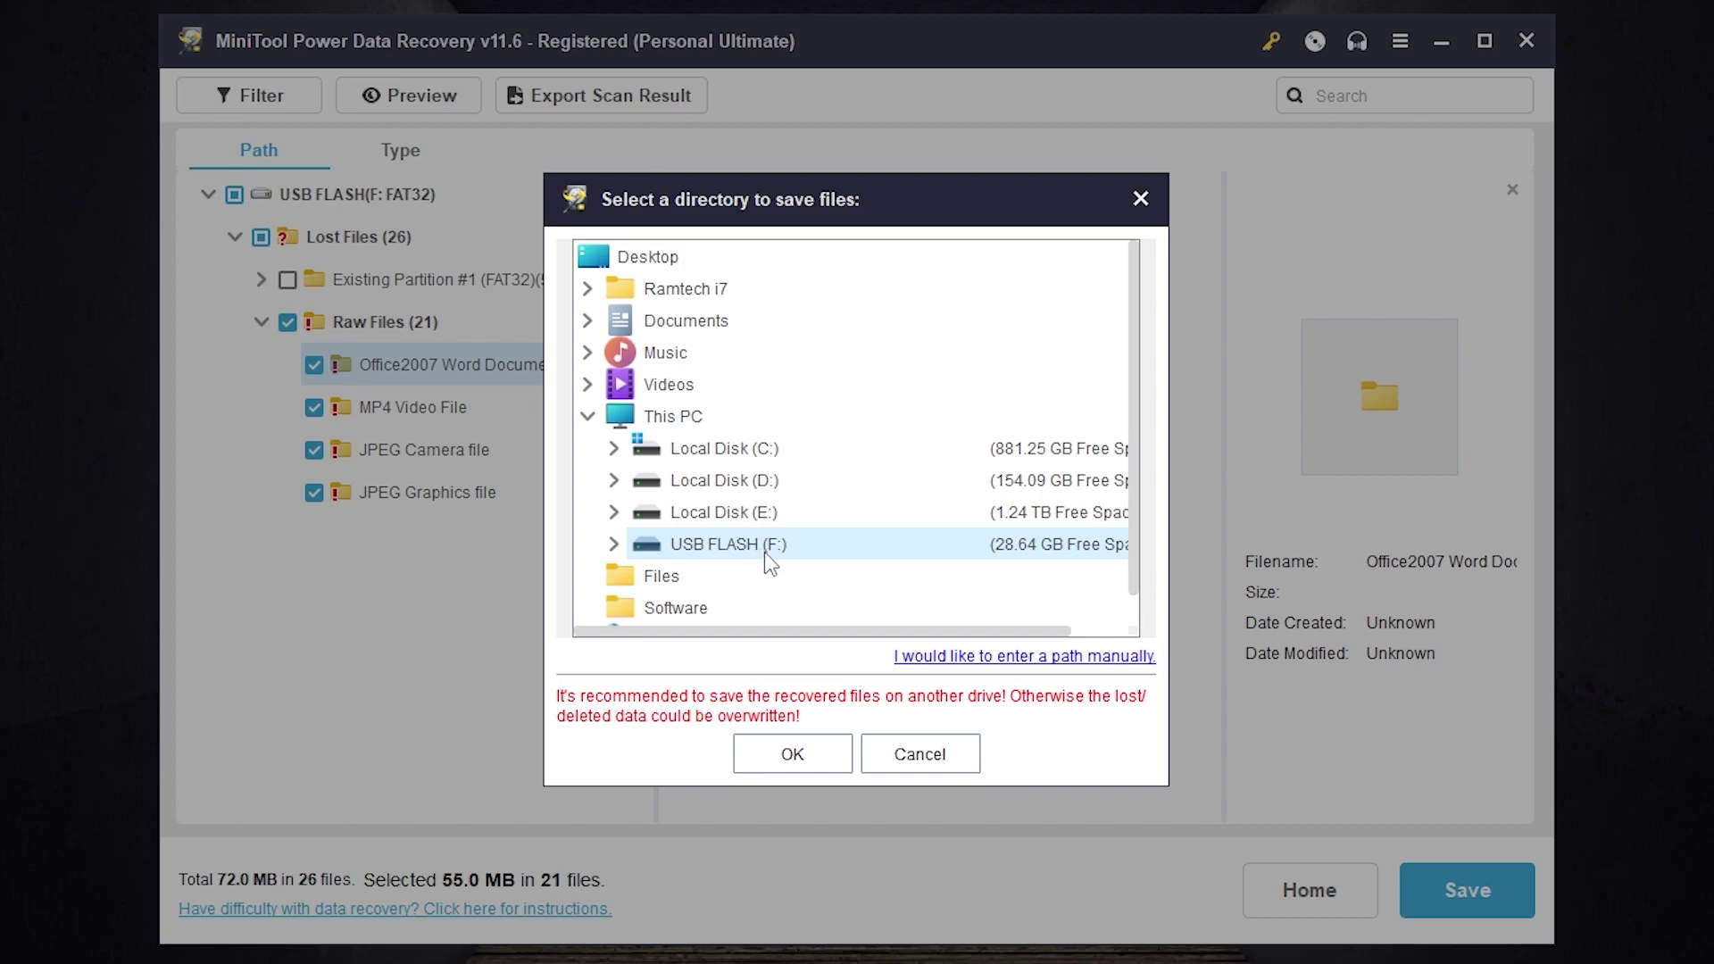
pyautogui.click(744, 523)
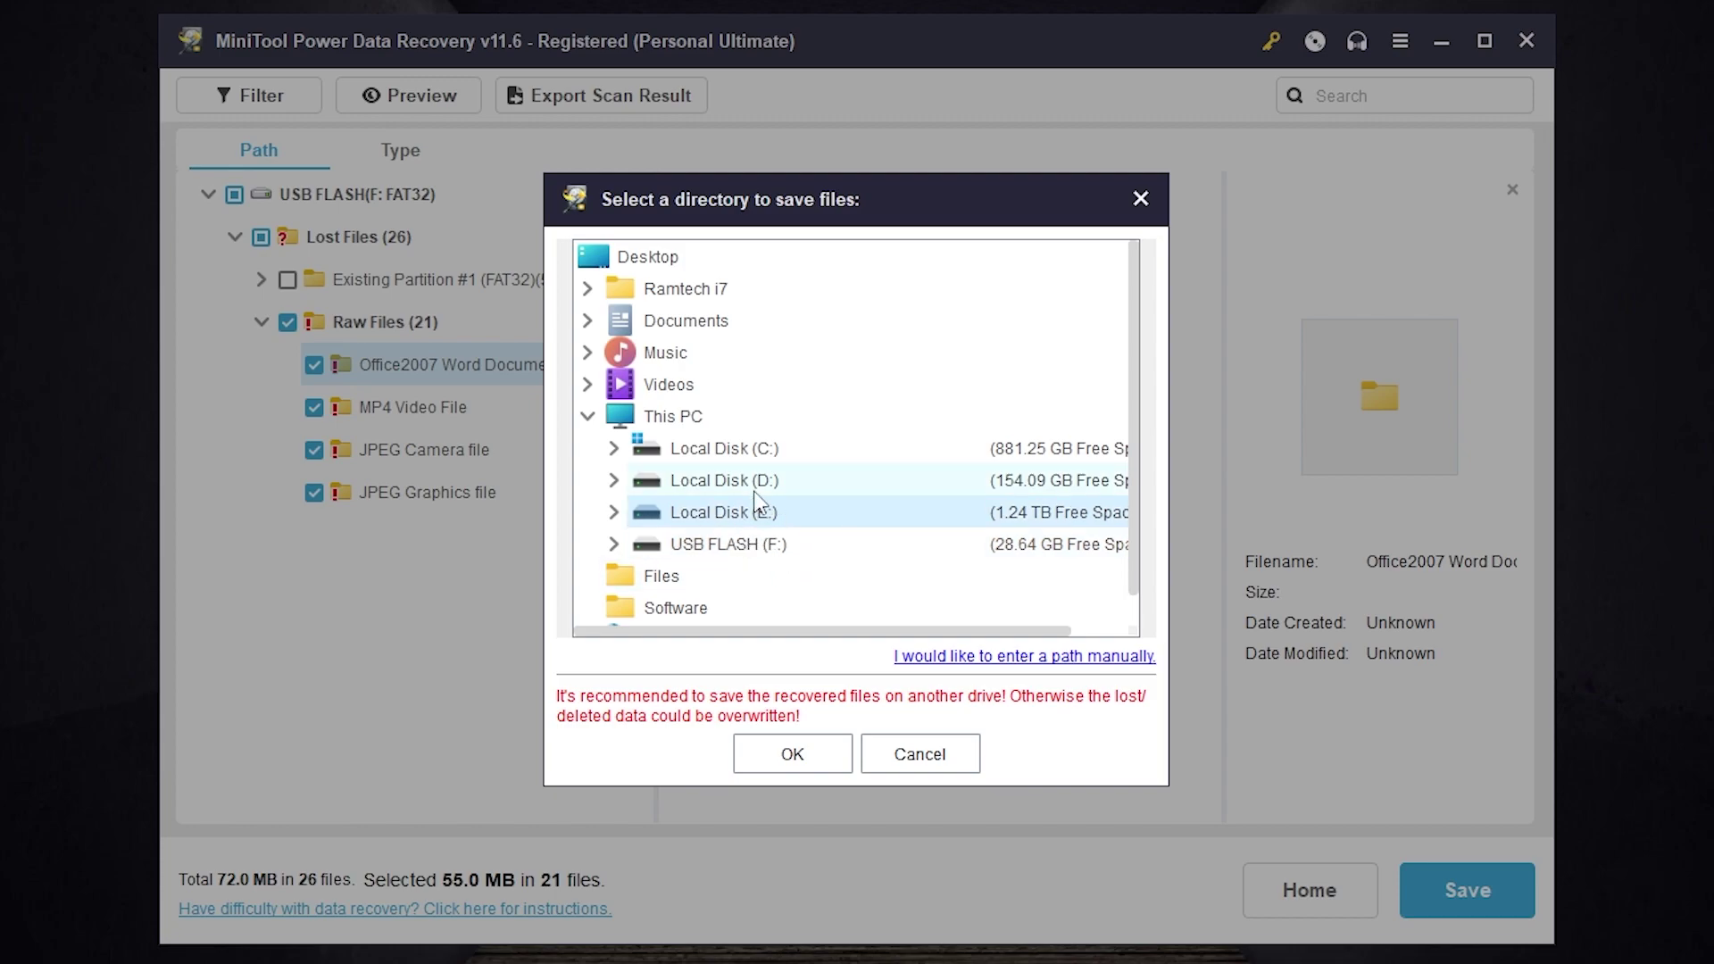
pyautogui.click(757, 487)
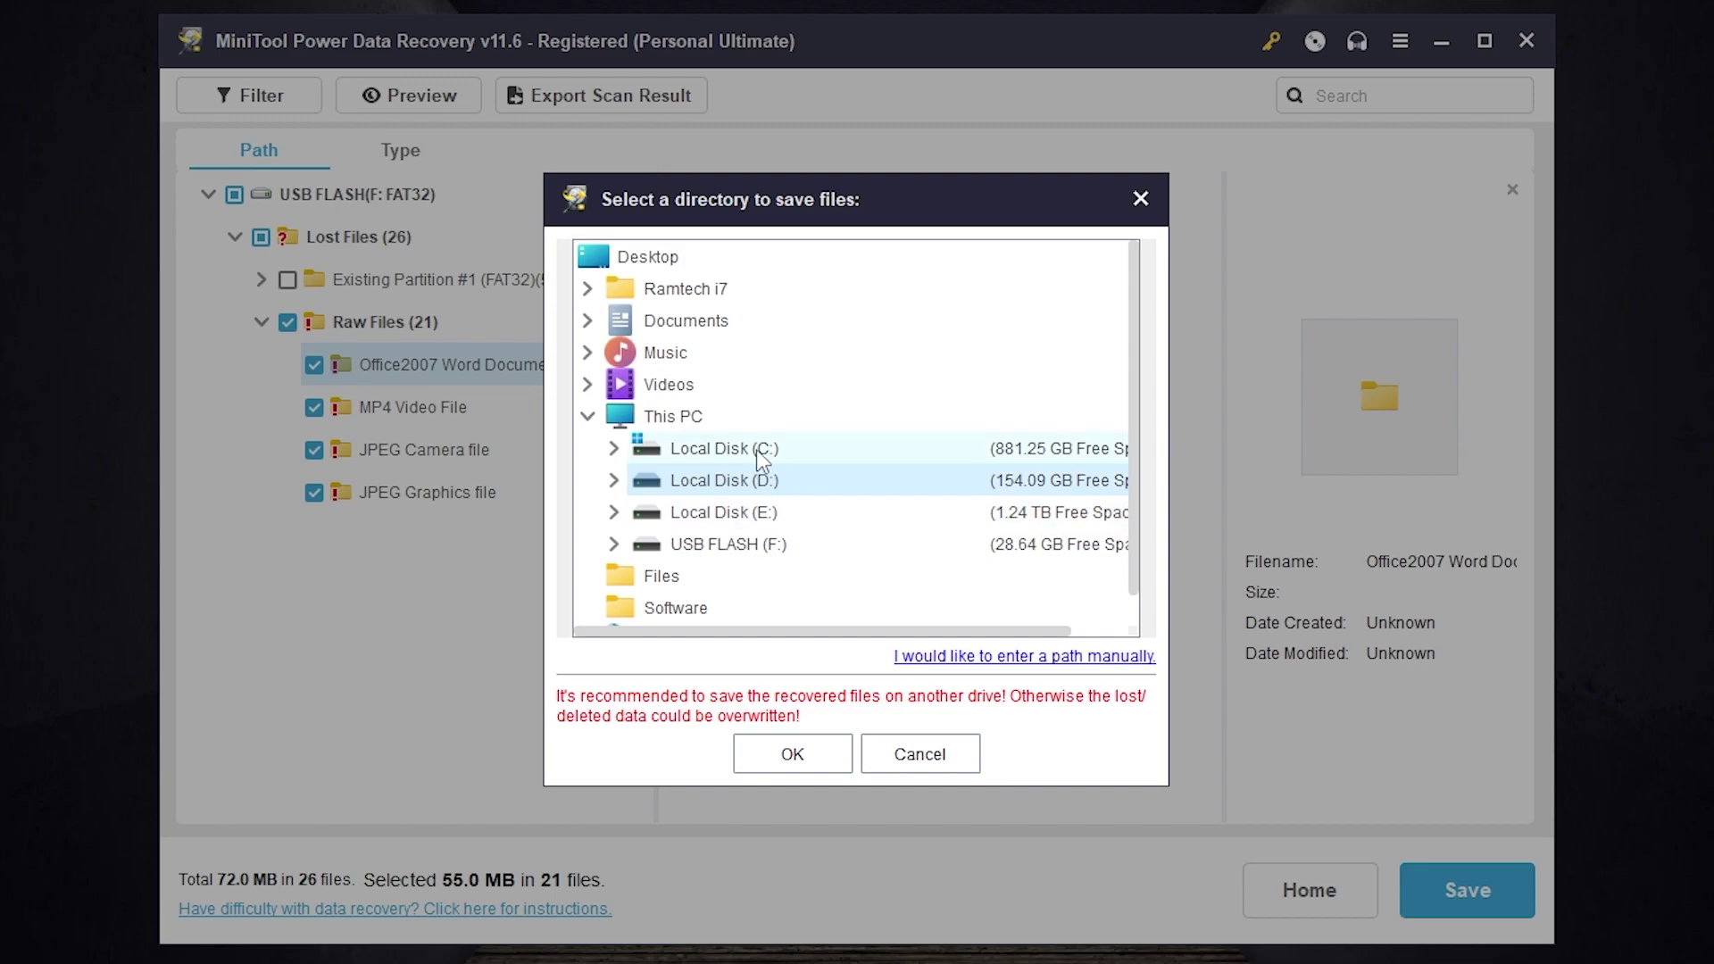
pyautogui.click(757, 448)
pyautogui.click(754, 526)
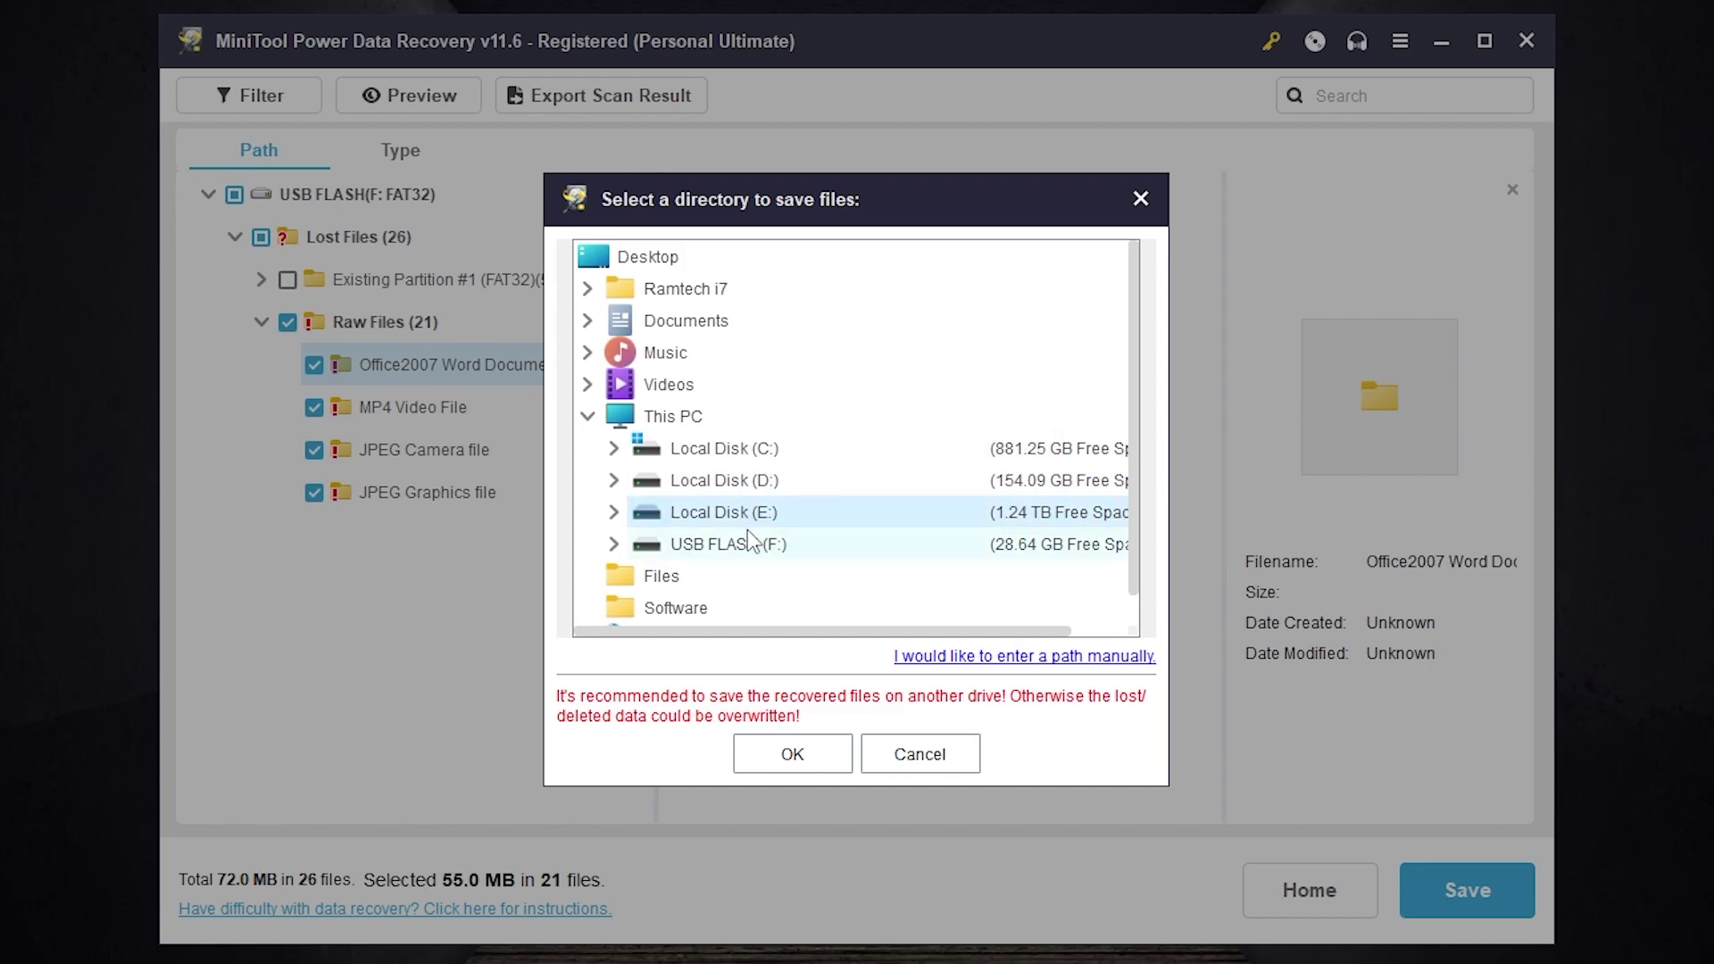
pyautogui.click(792, 754)
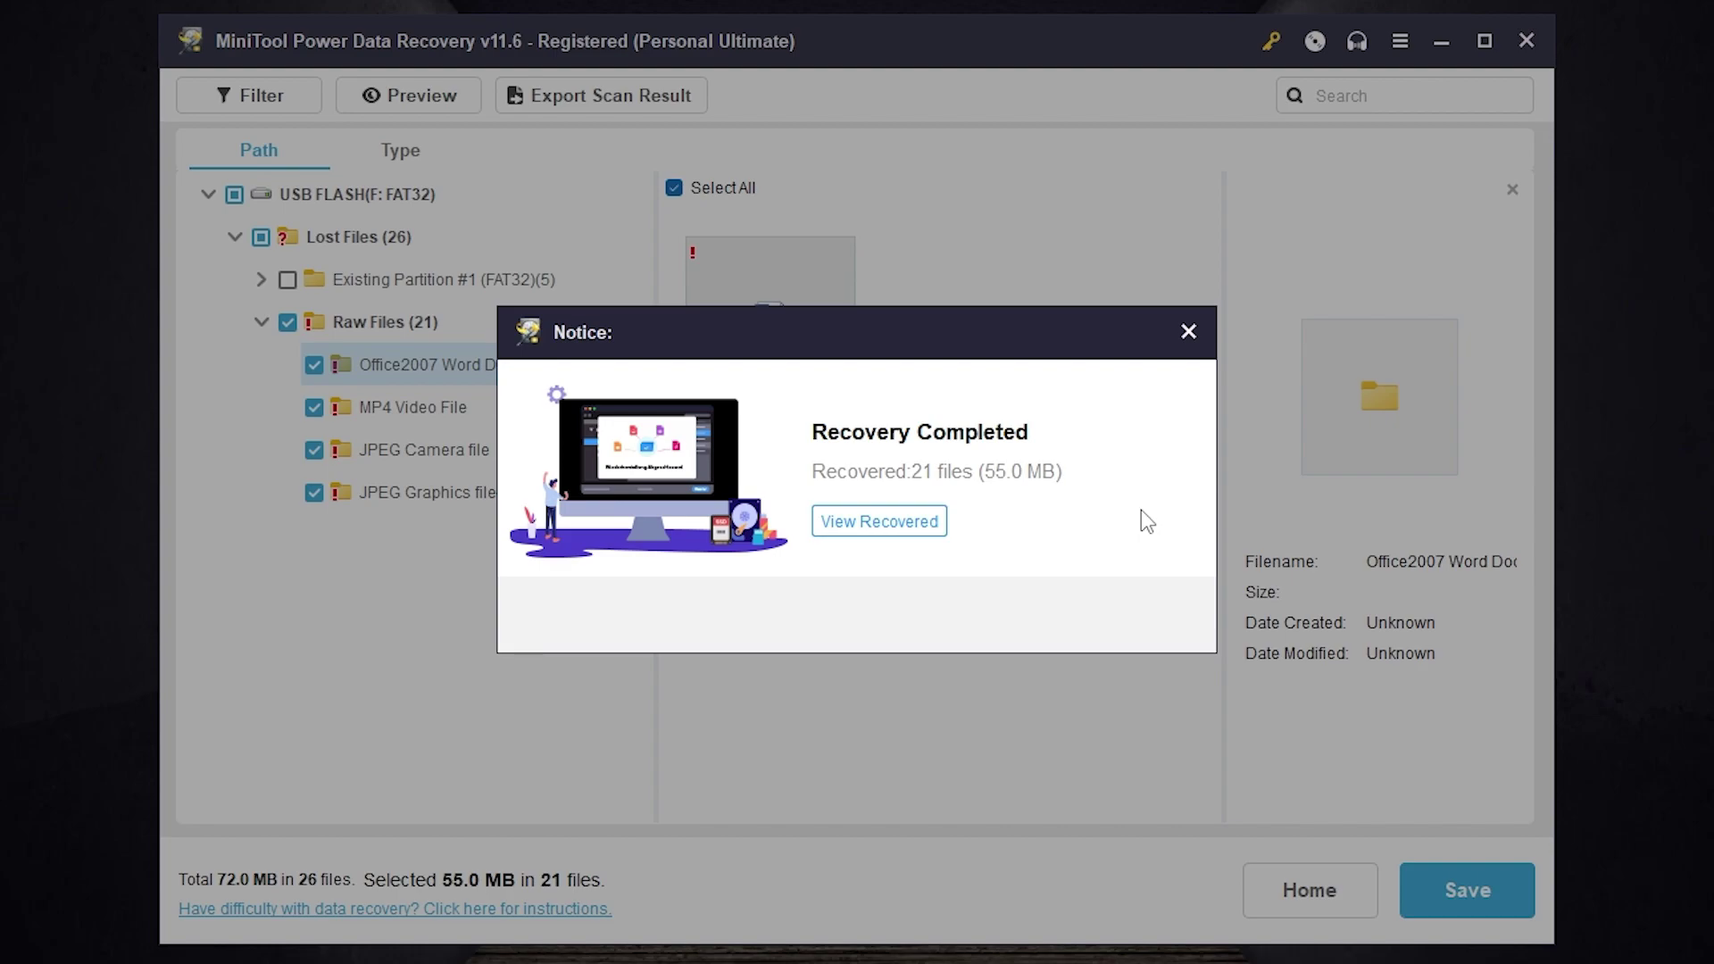
# Open the recovered JPEG and Office2007 Word Document folders on Local Disk (E:) to inspect them
pyautogui.click(875, 527)
pyautogui.doubleClick(669, 384)
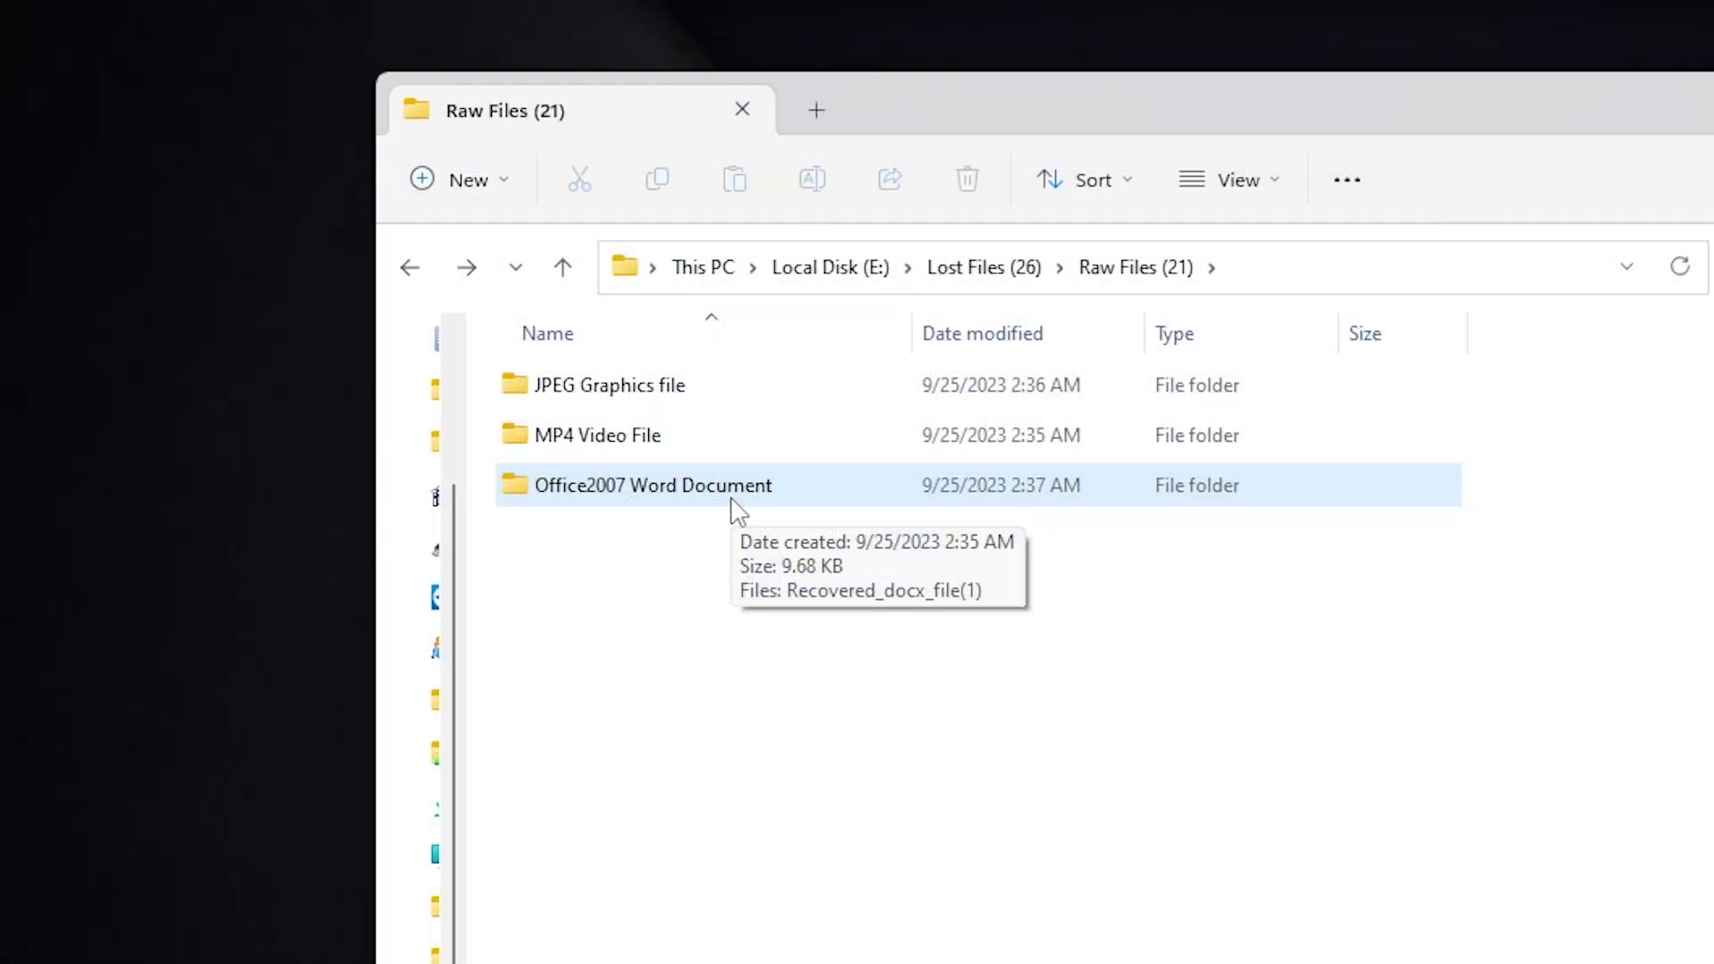
pyautogui.doubleClick(705, 490)
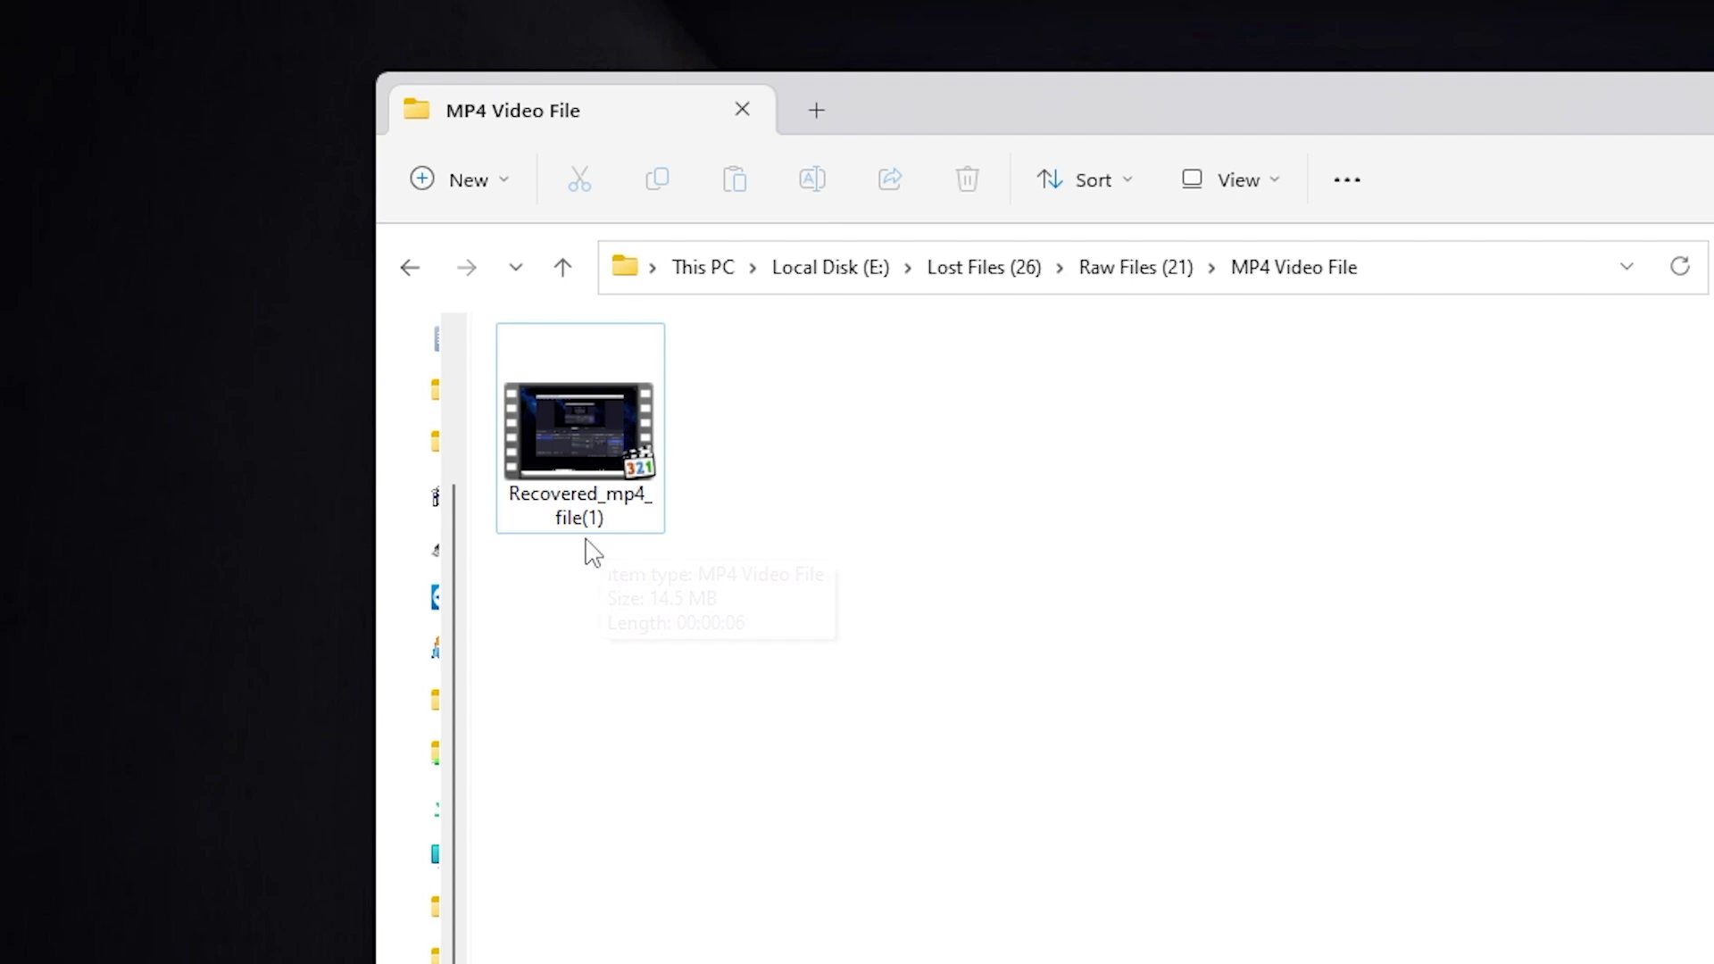
pyautogui.hotkey('alt', 'Up')
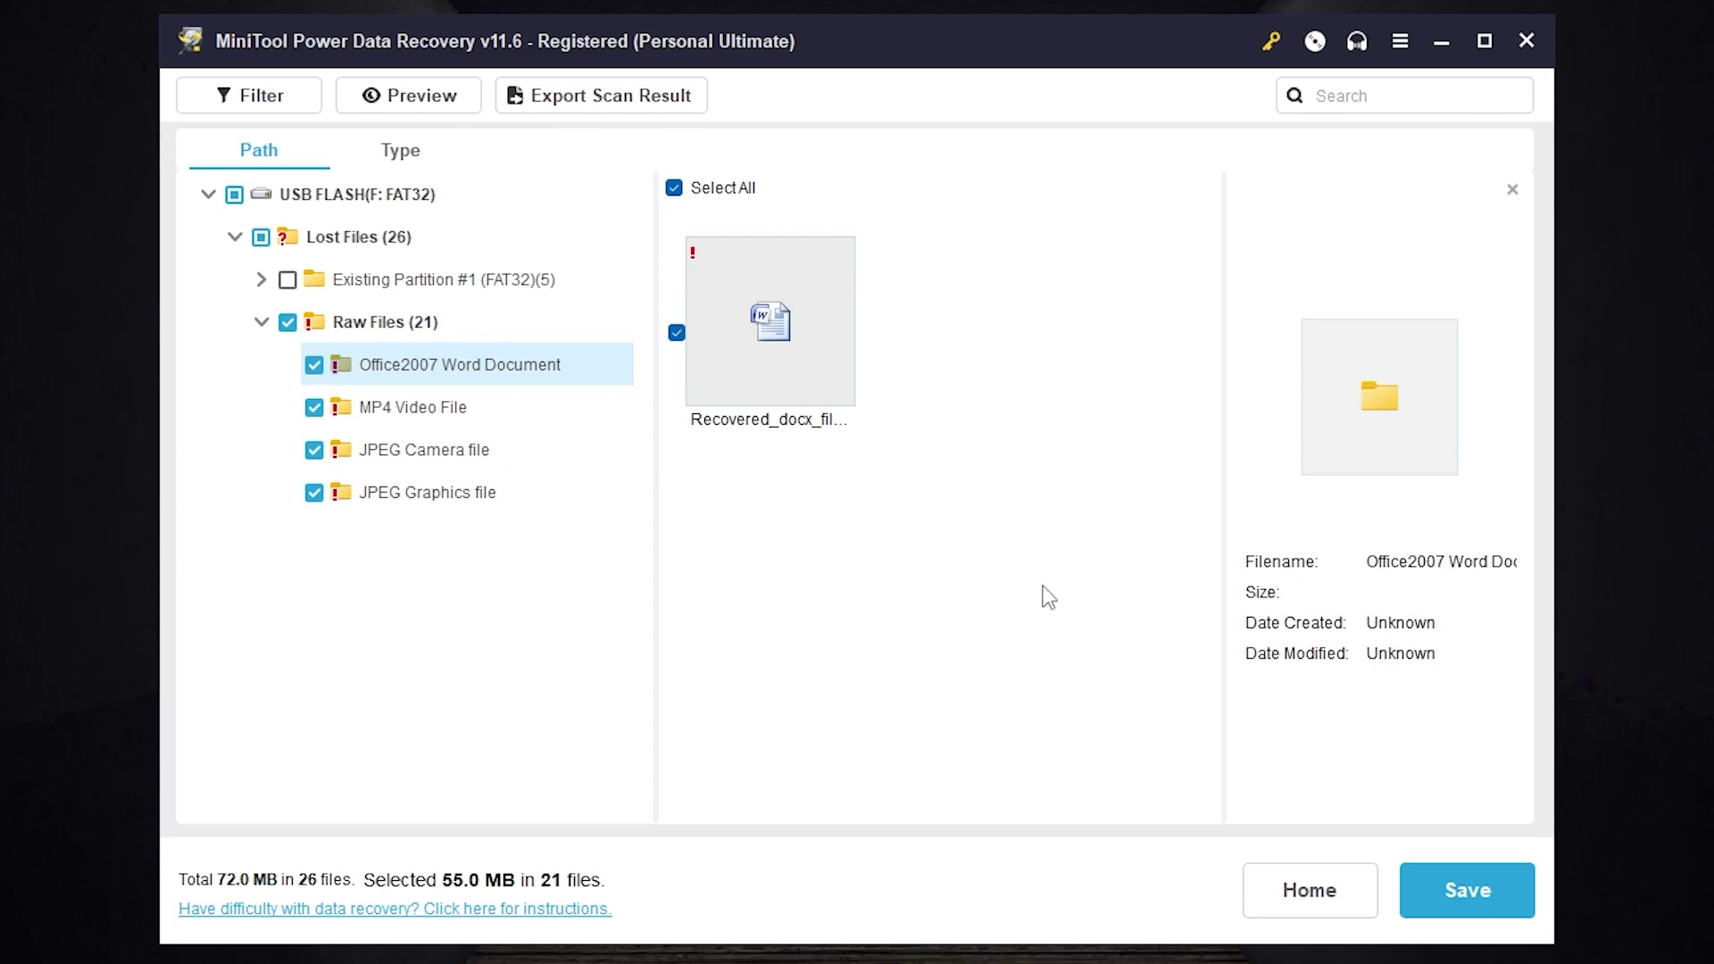
# Deselect all files, view the MP4 Video File category and filter options, then return Home
pyautogui.click(288, 322)
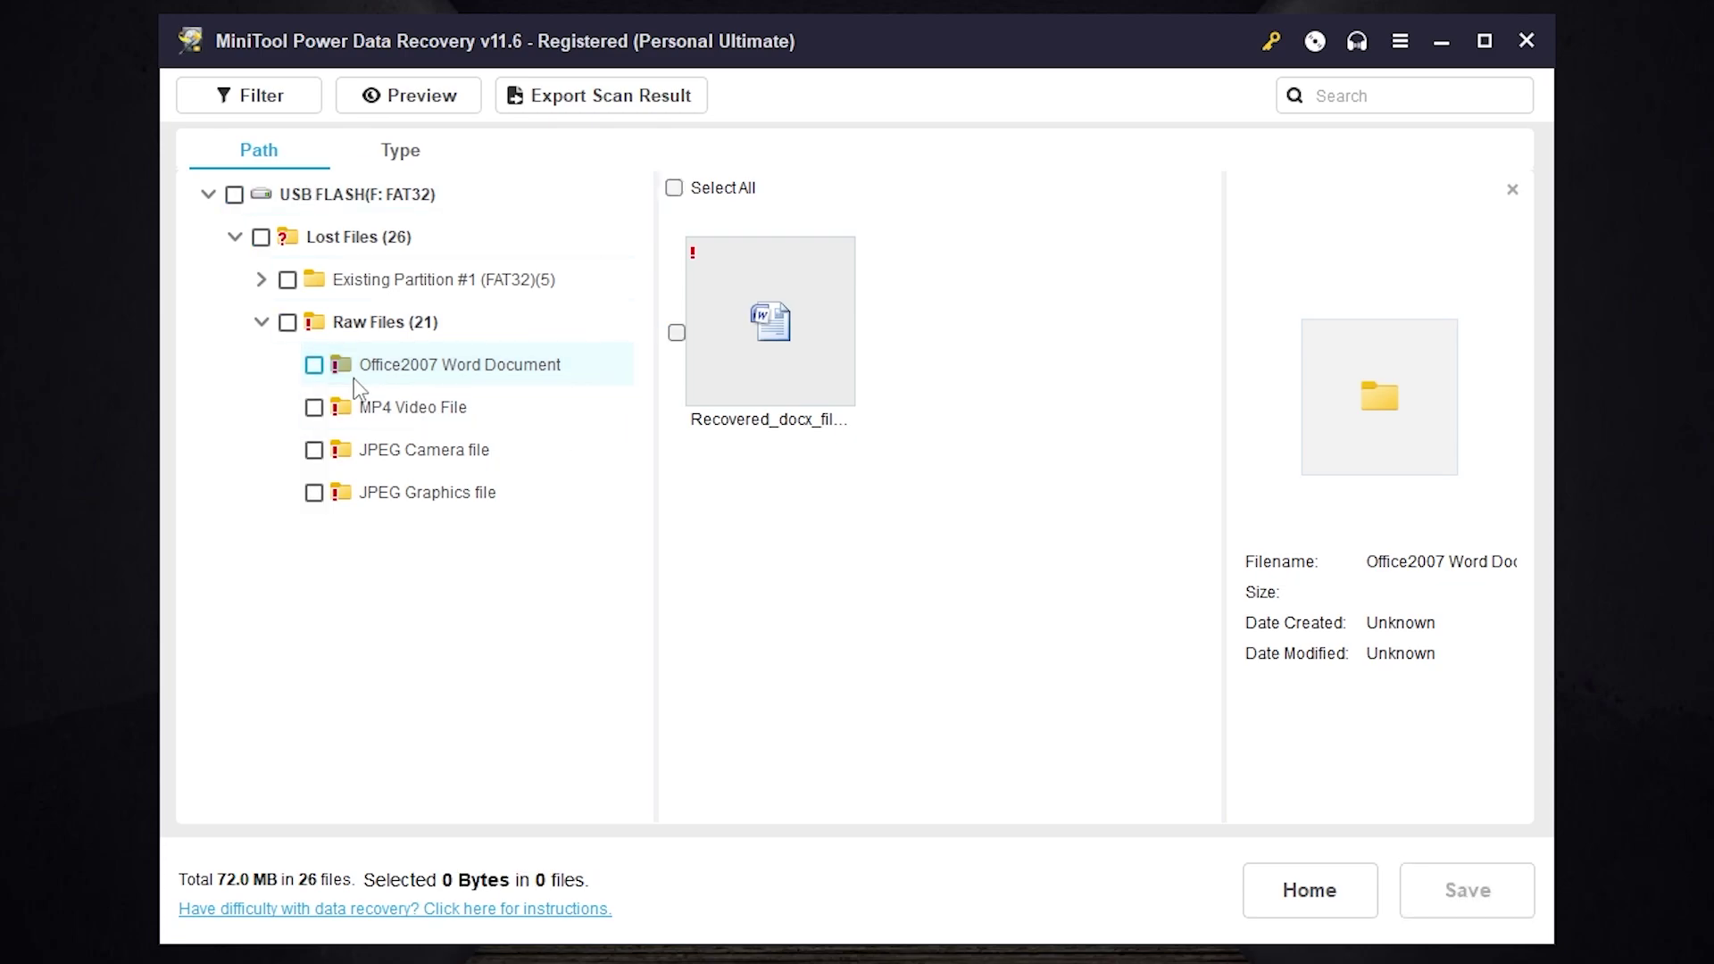
pyautogui.click(354, 412)
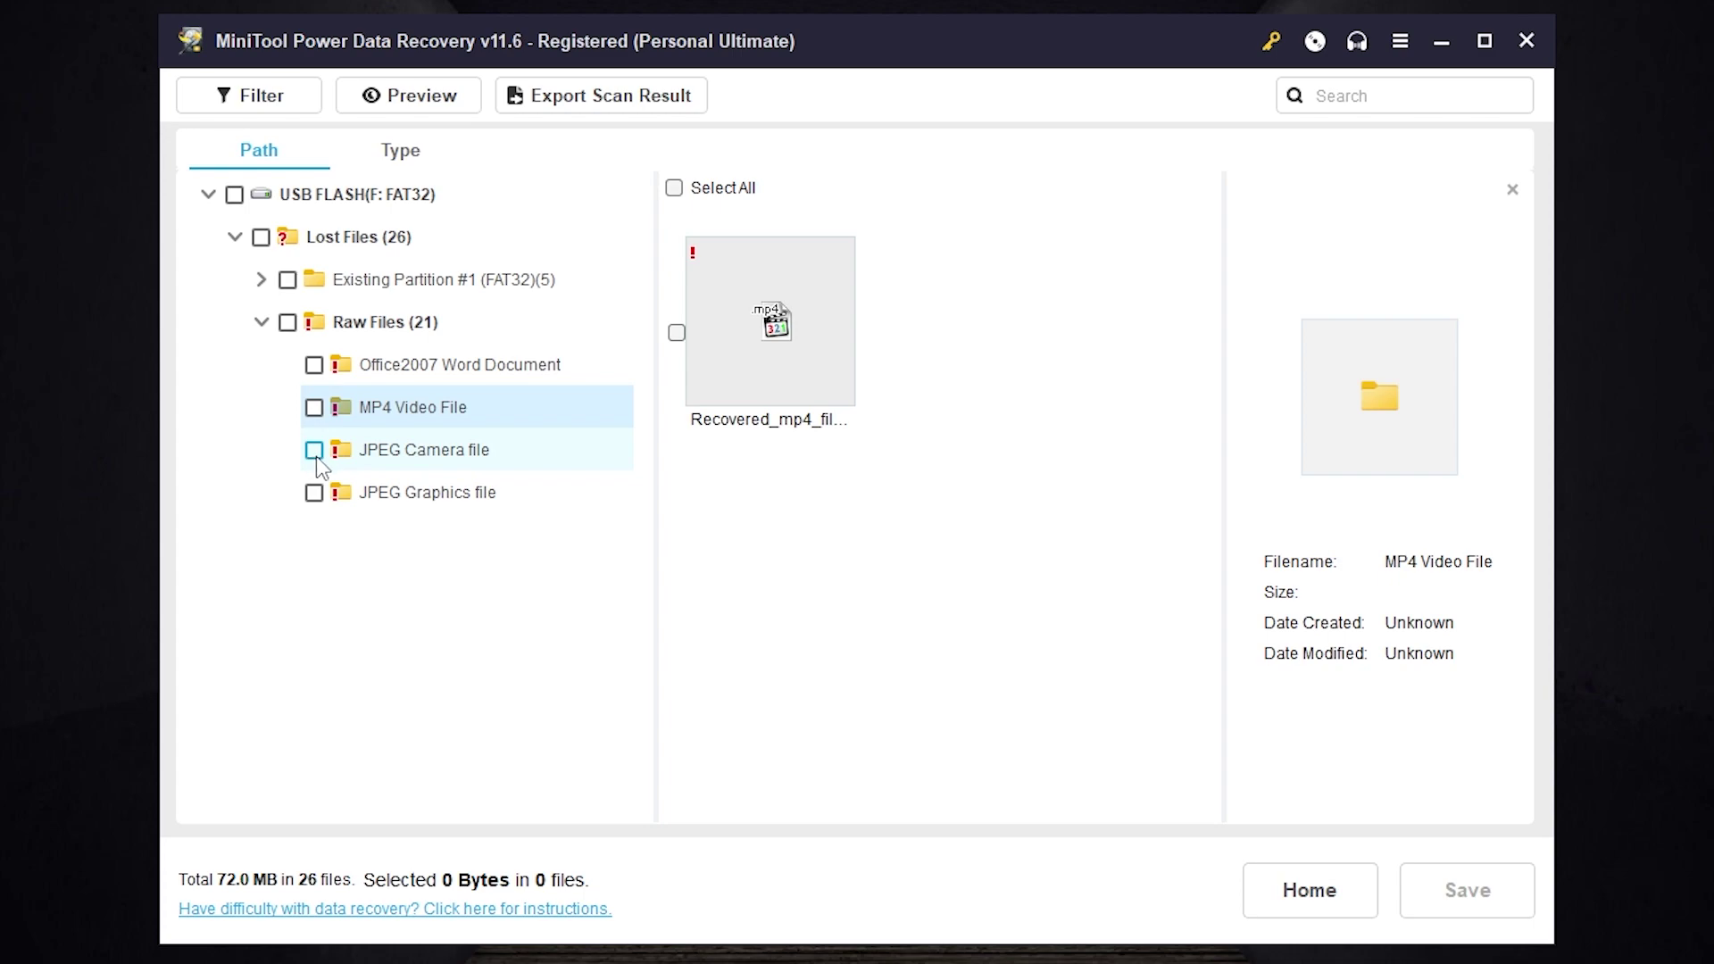
pyautogui.click(297, 105)
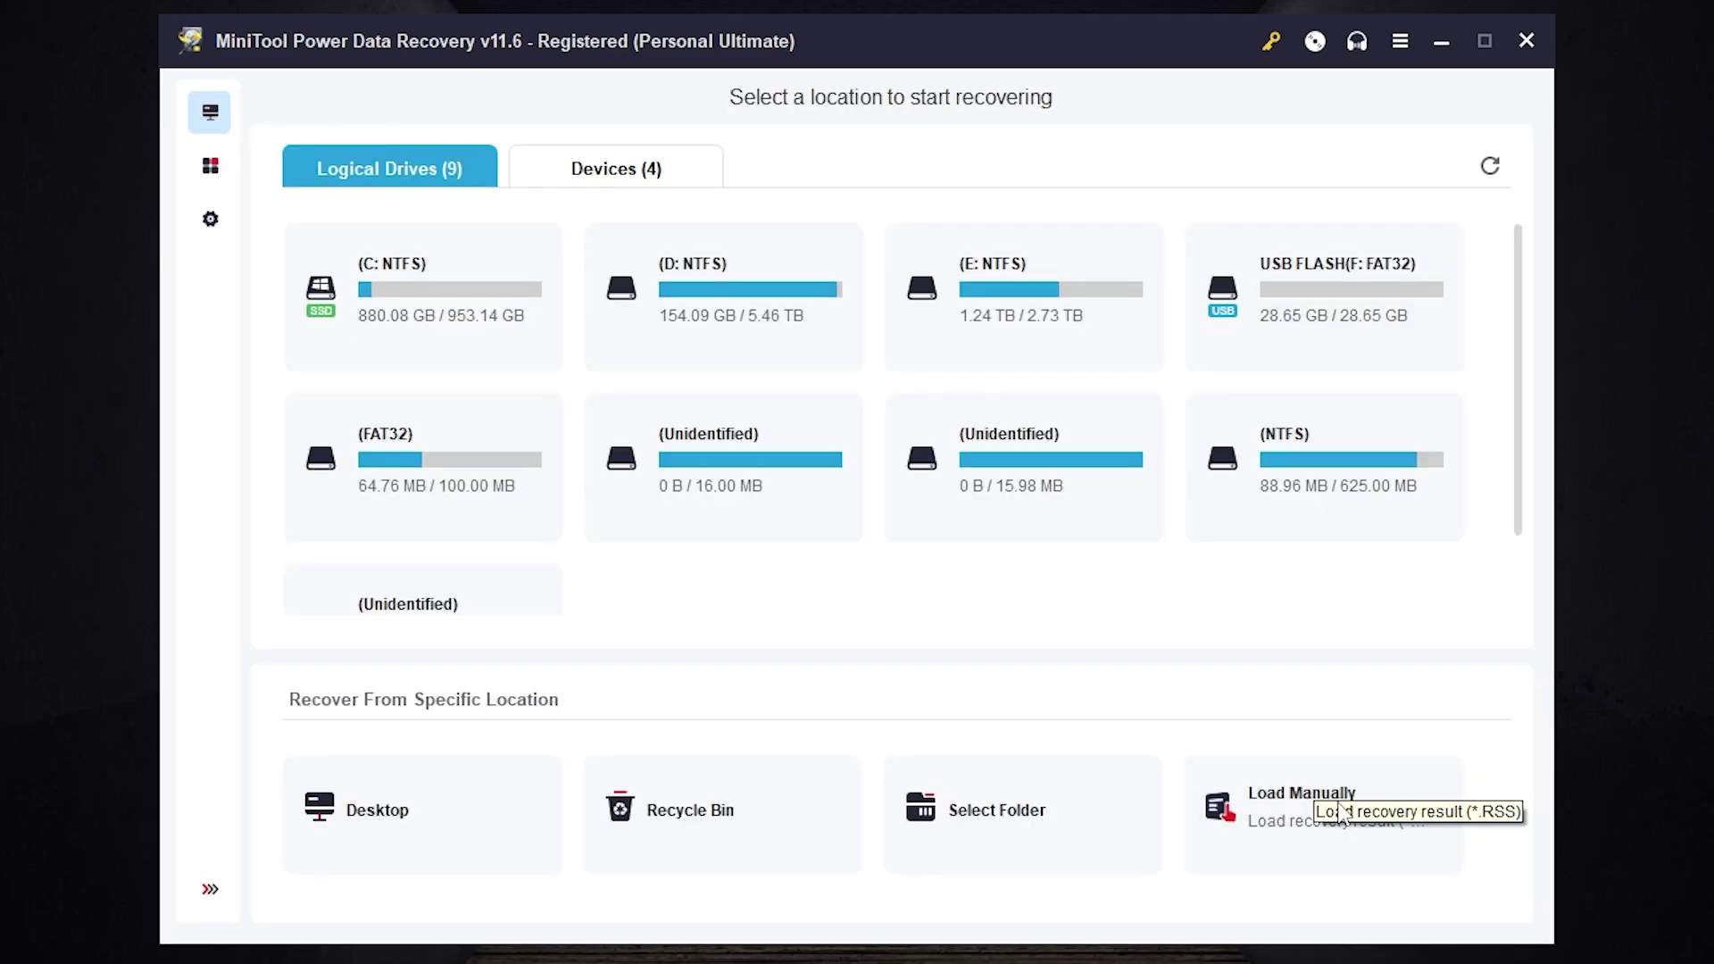
pyautogui.moveTo(1321, 817)
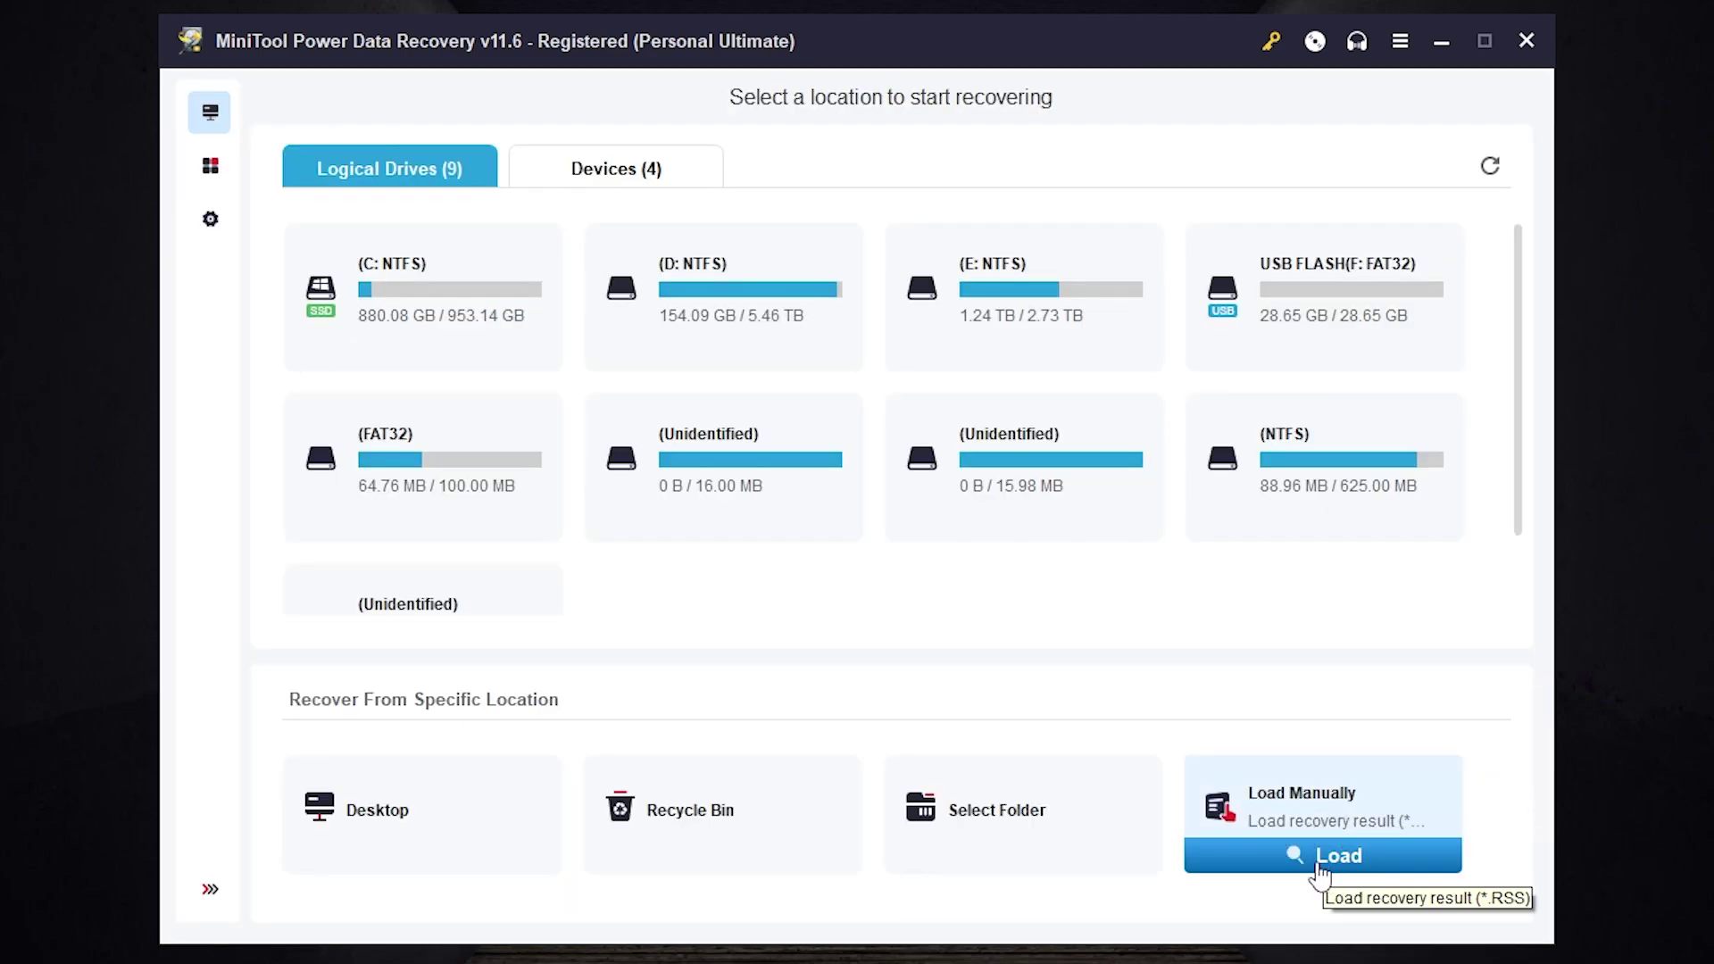
# Bring up the Power Data Recovery User Guide with Getting Started, How to Recover and Bootable Media Builder
pyautogui.moveTo(518, 781)
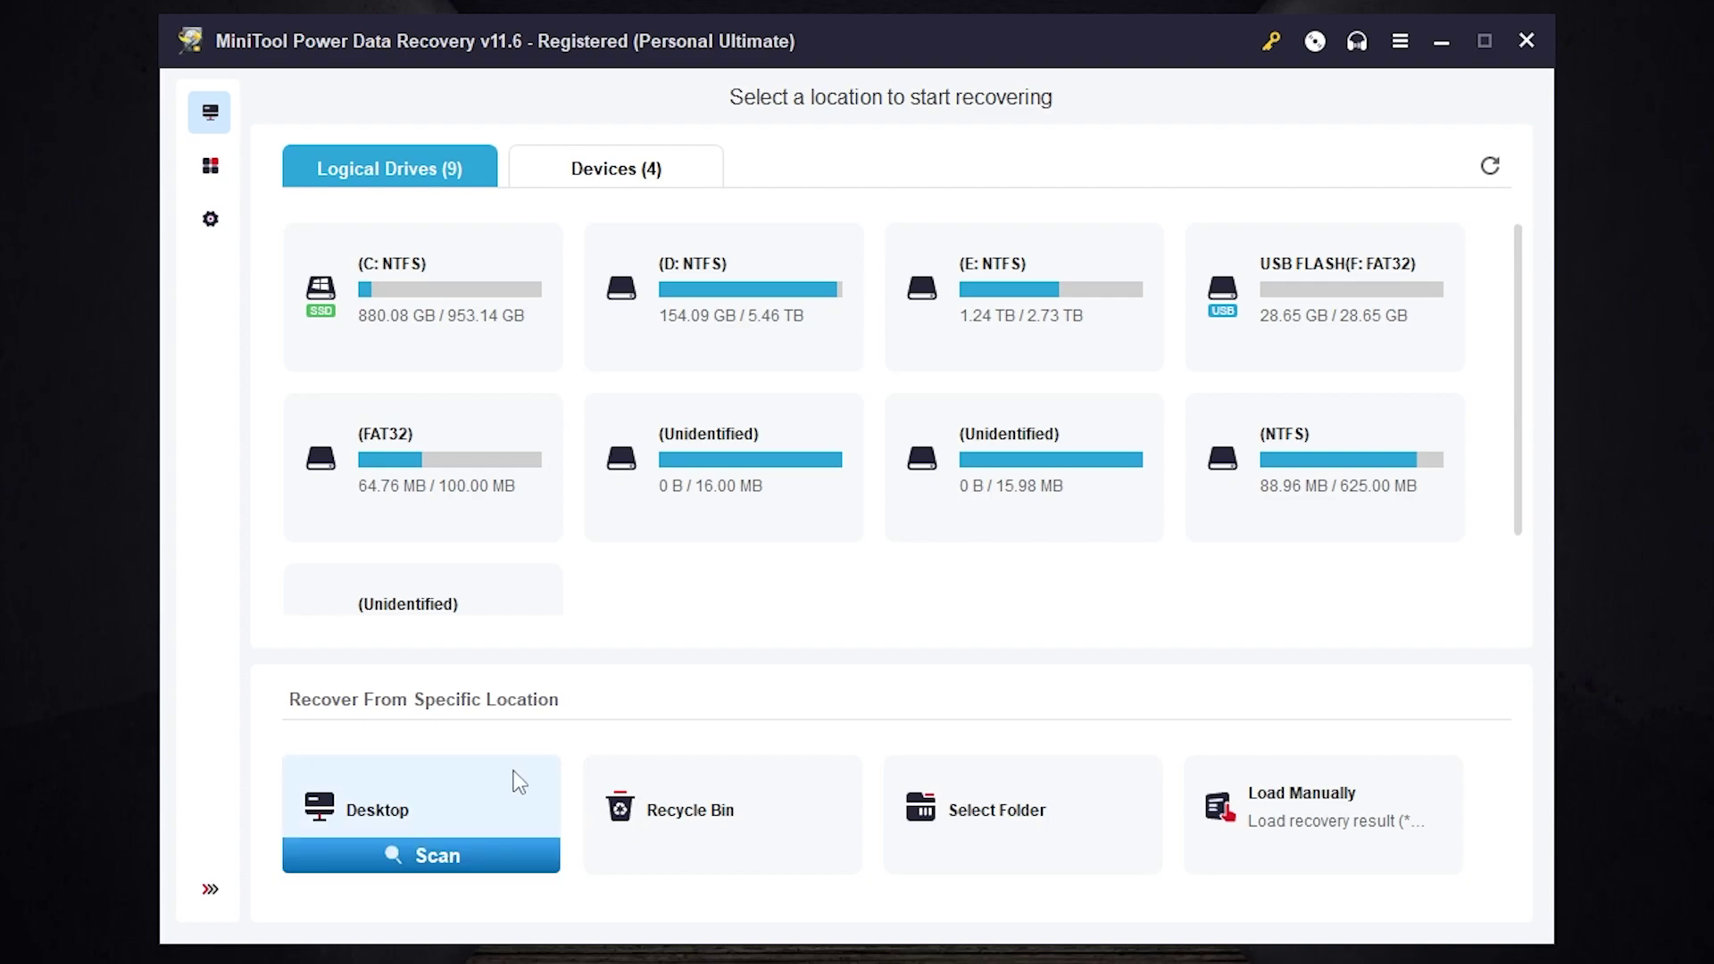
pyautogui.moveTo(669, 834)
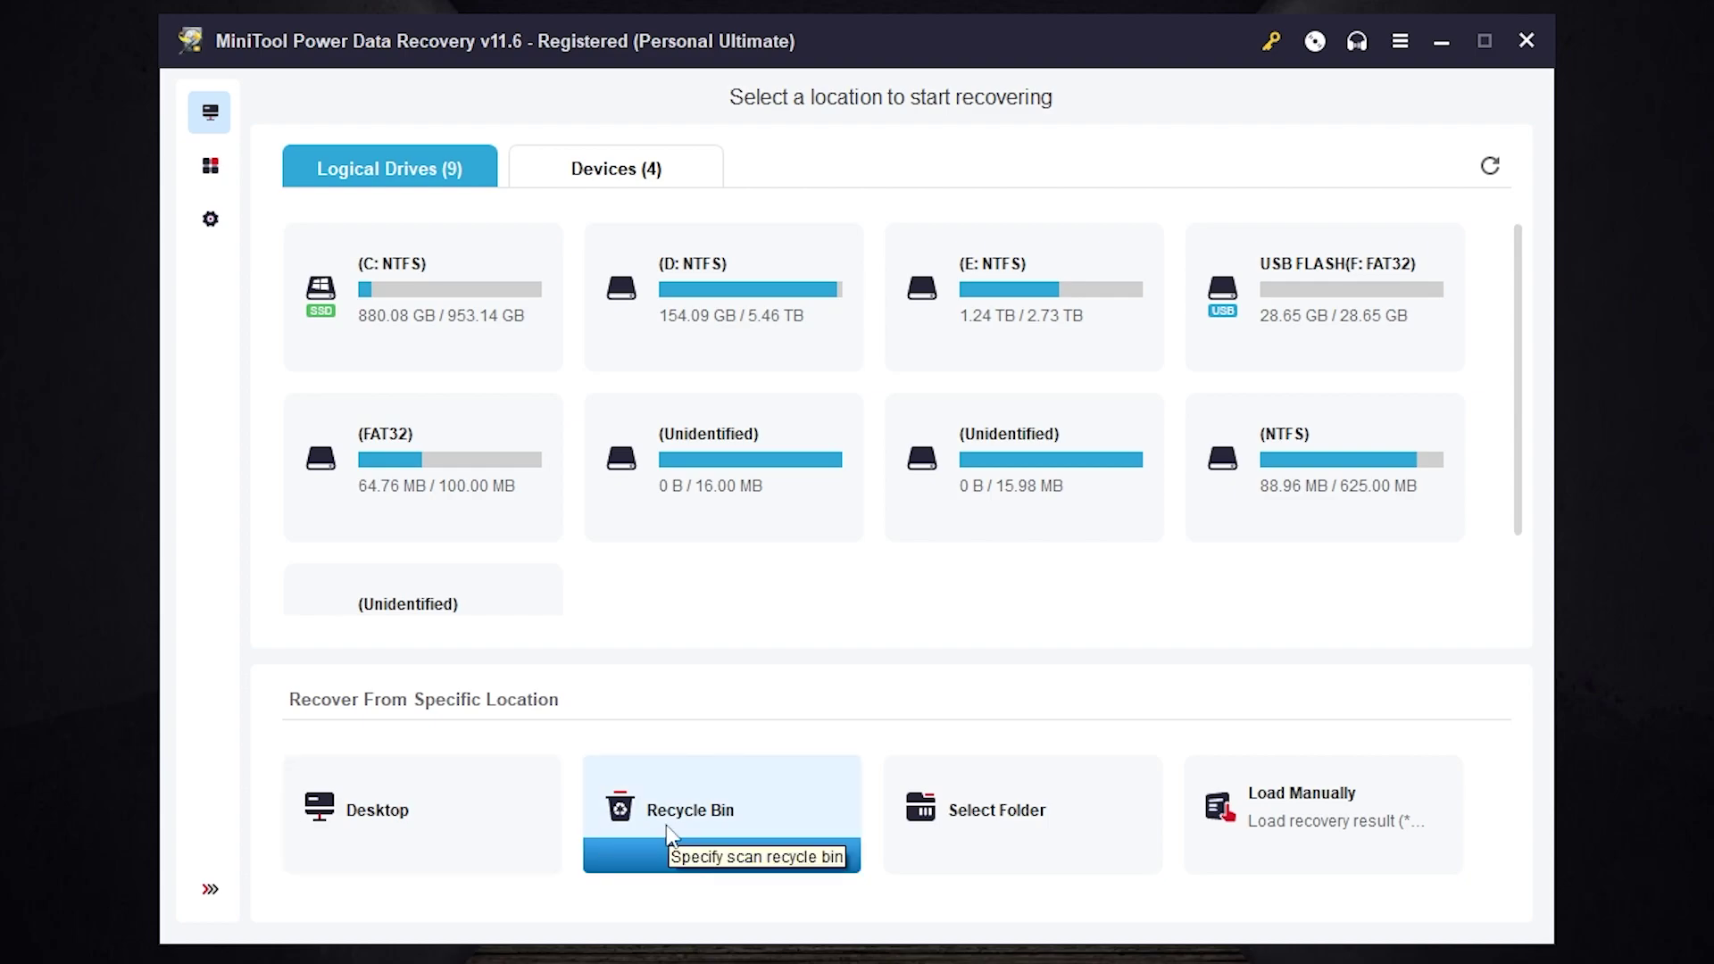
pyautogui.moveTo(991, 830)
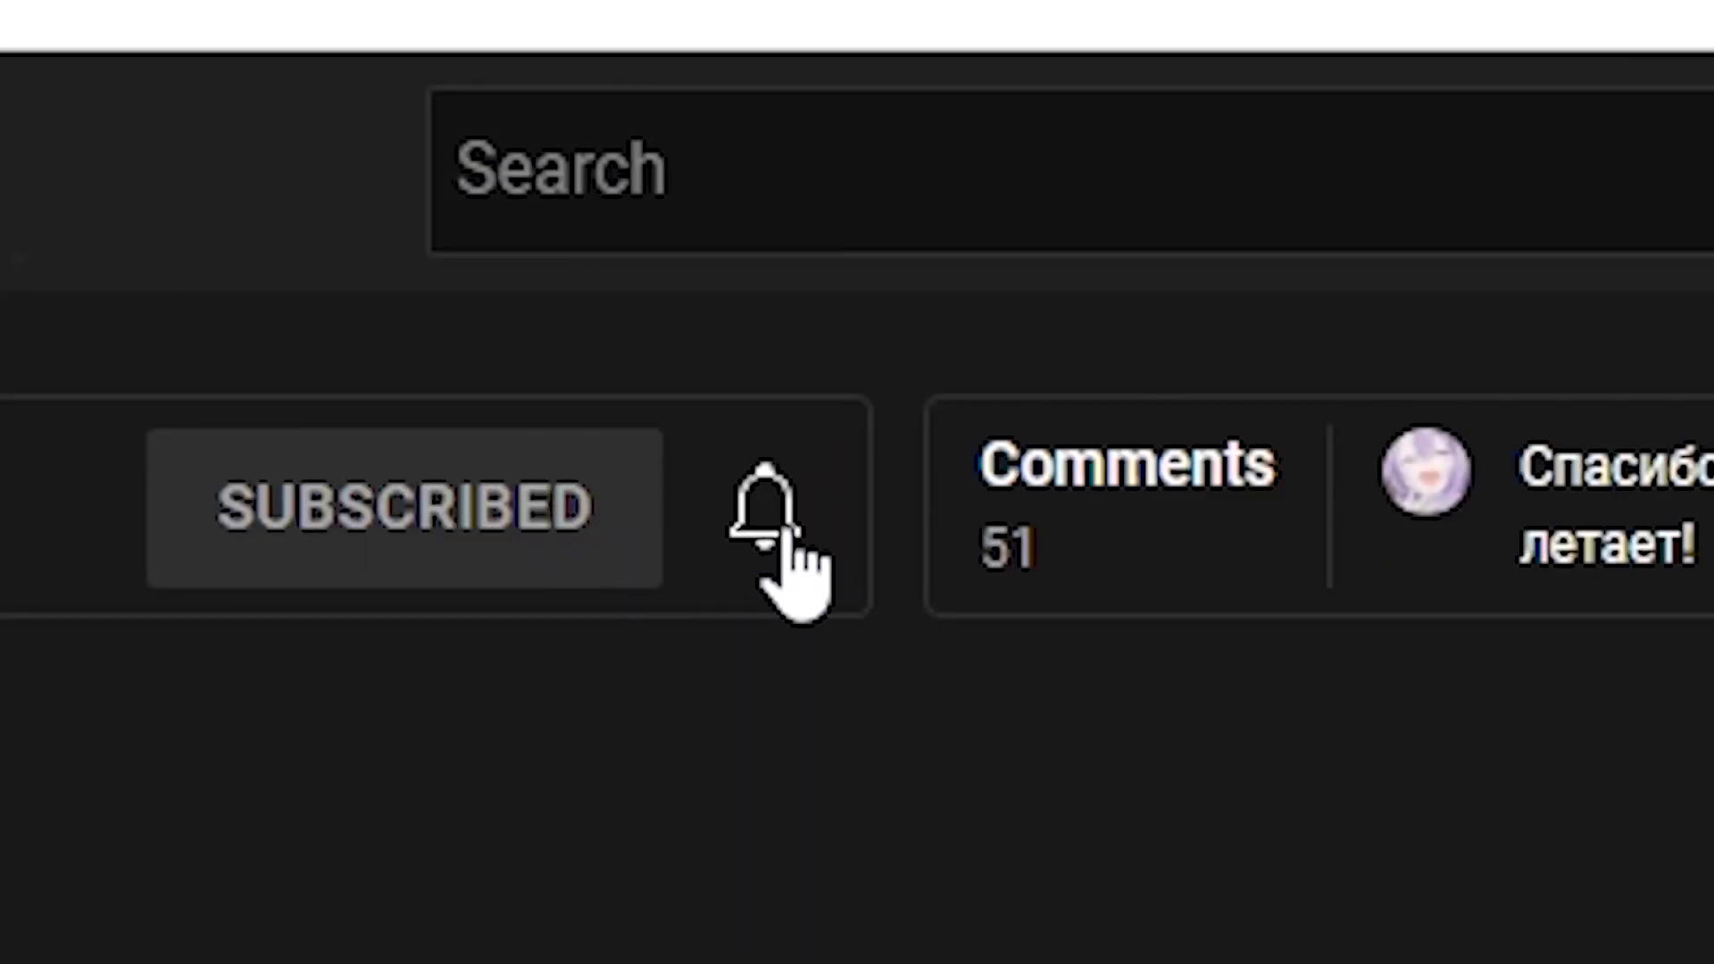
# Show the subscribed channel's All and Personalized notification choices from the bell icon
pyautogui.click(784, 540)
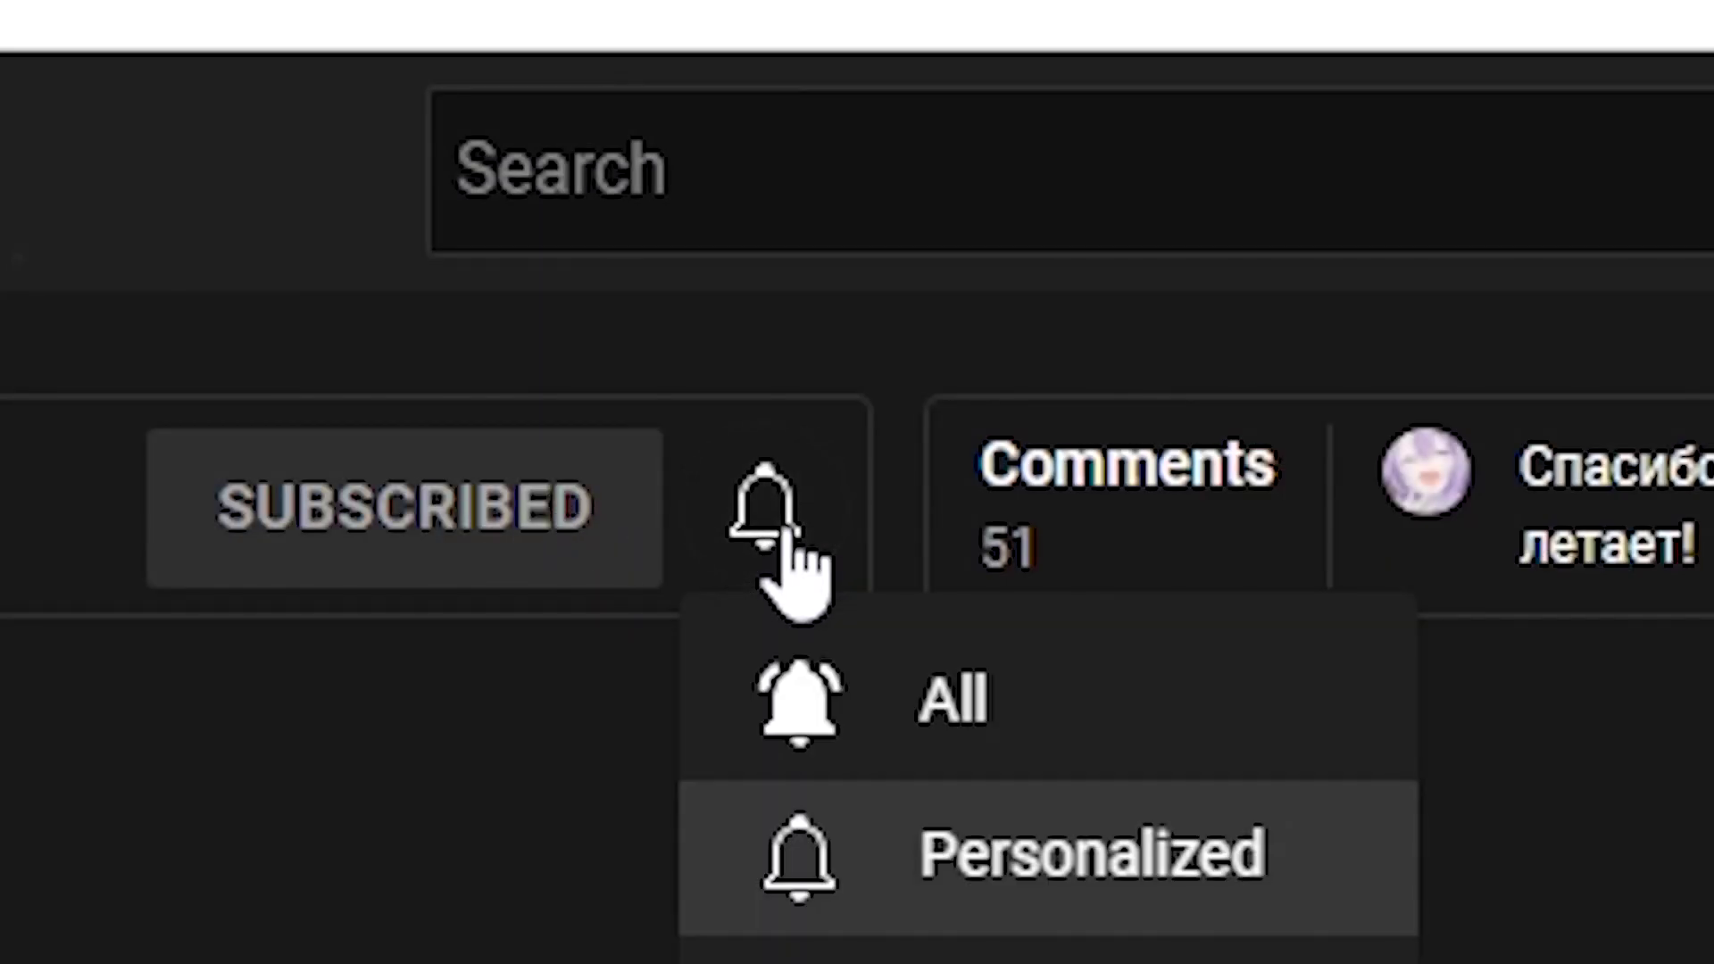